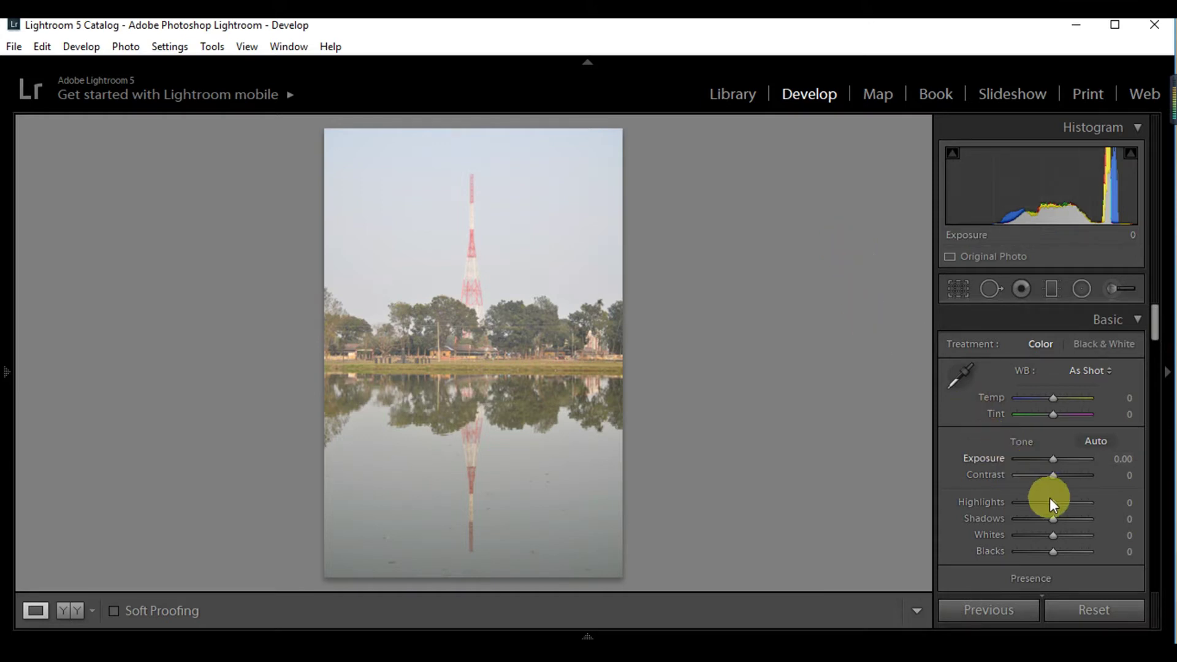
# Pull Highlights to -100, drop Exposure to -1.43 and lift Shadows to +40
pyautogui.click(1031, 499)
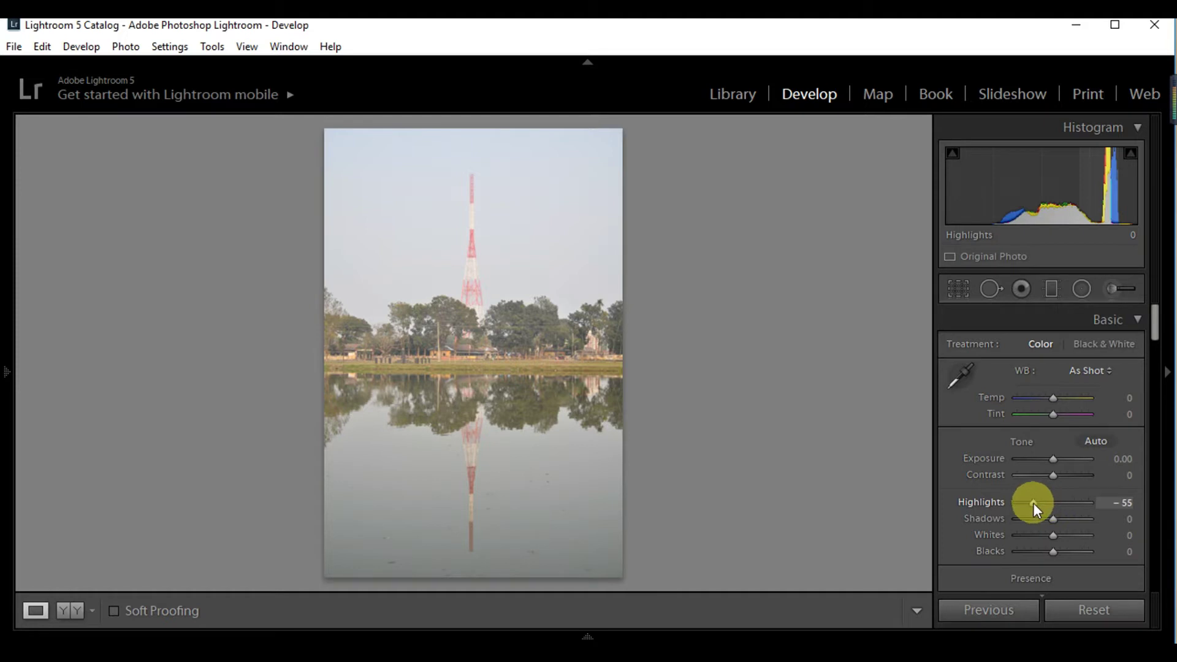
pyautogui.moveTo(1025, 503); pyautogui.dragTo(1016, 502)
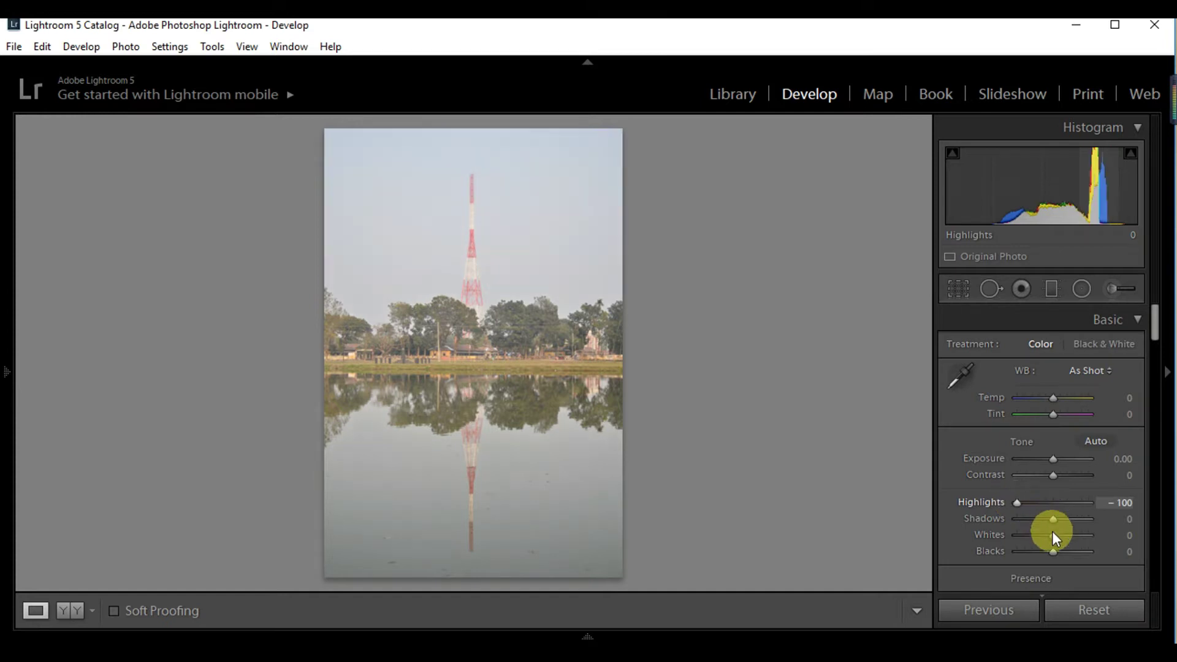
pyautogui.moveTo(1052, 533); pyautogui.dragTo(1049, 532)
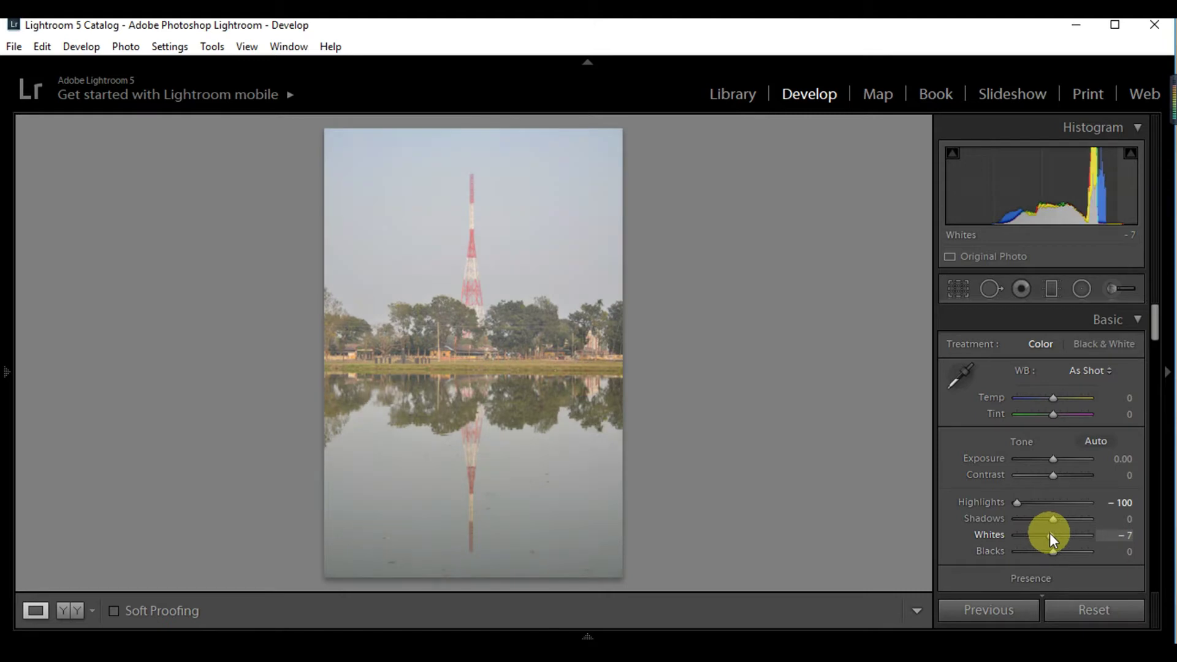
pyautogui.moveTo(1050, 457)
pyautogui.mouseDown()
pyautogui.moveTo(1032, 456)
pyautogui.moveTo(1045, 458)
pyautogui.mouseUp()
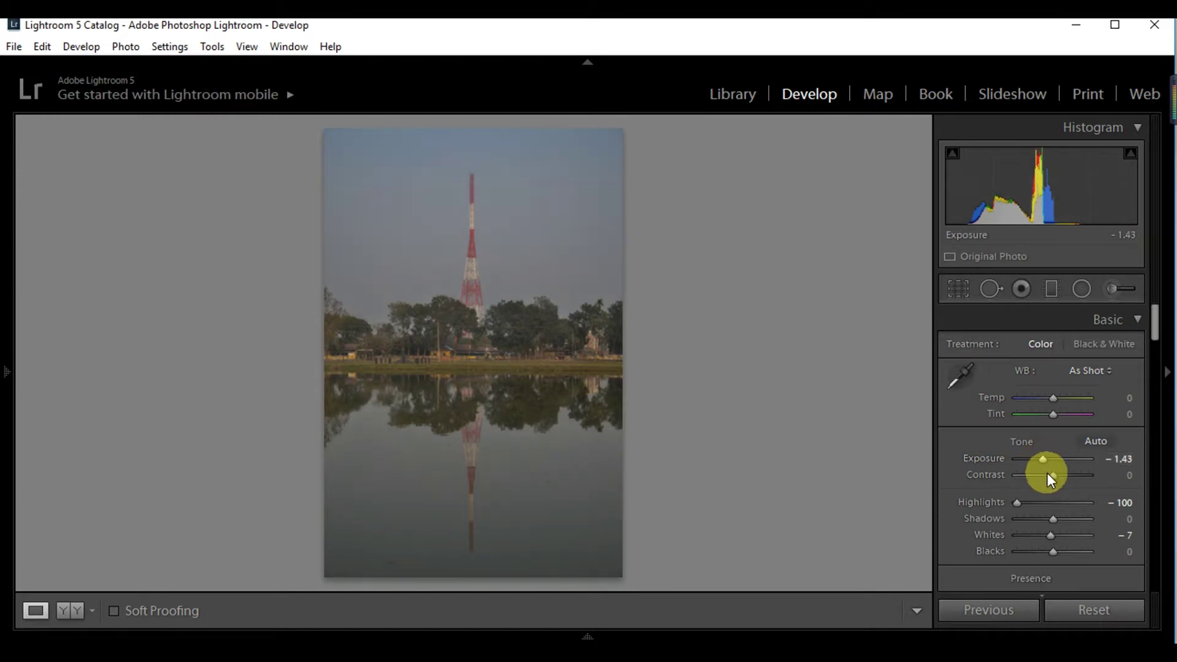
pyautogui.moveTo(1052, 519); pyautogui.dragTo(1066, 517)
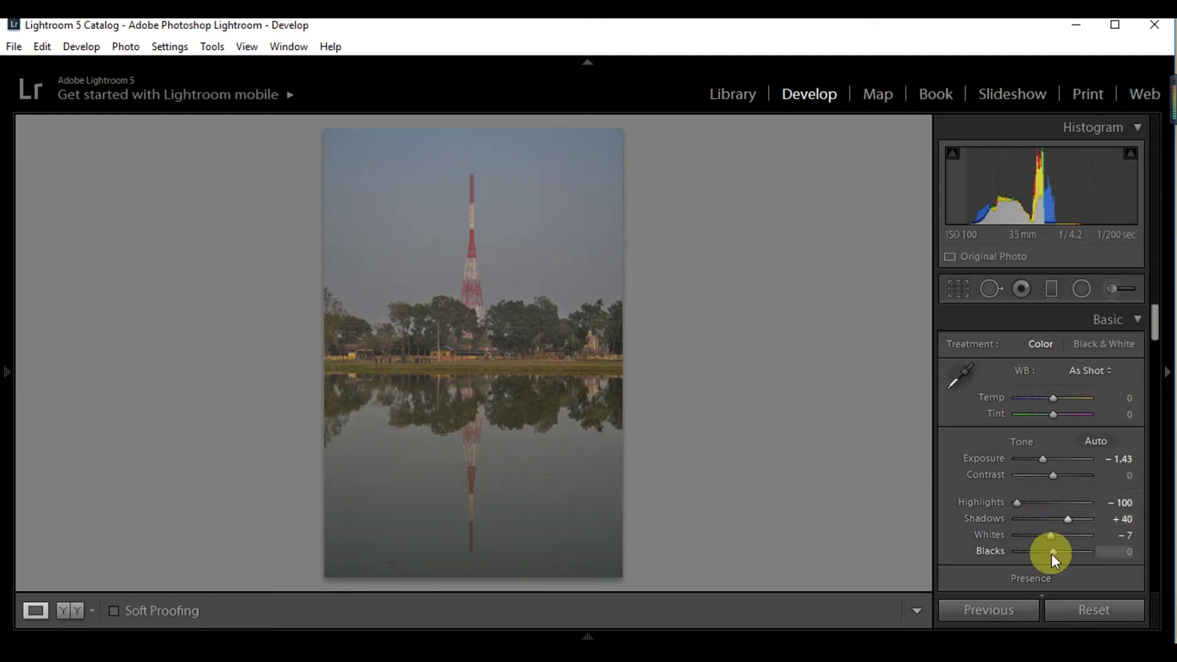
# Set Contrast to +74, Whites to +19 and Blacks to -10
pyautogui.moveTo(1052, 551); pyautogui.dragTo(1041, 550)
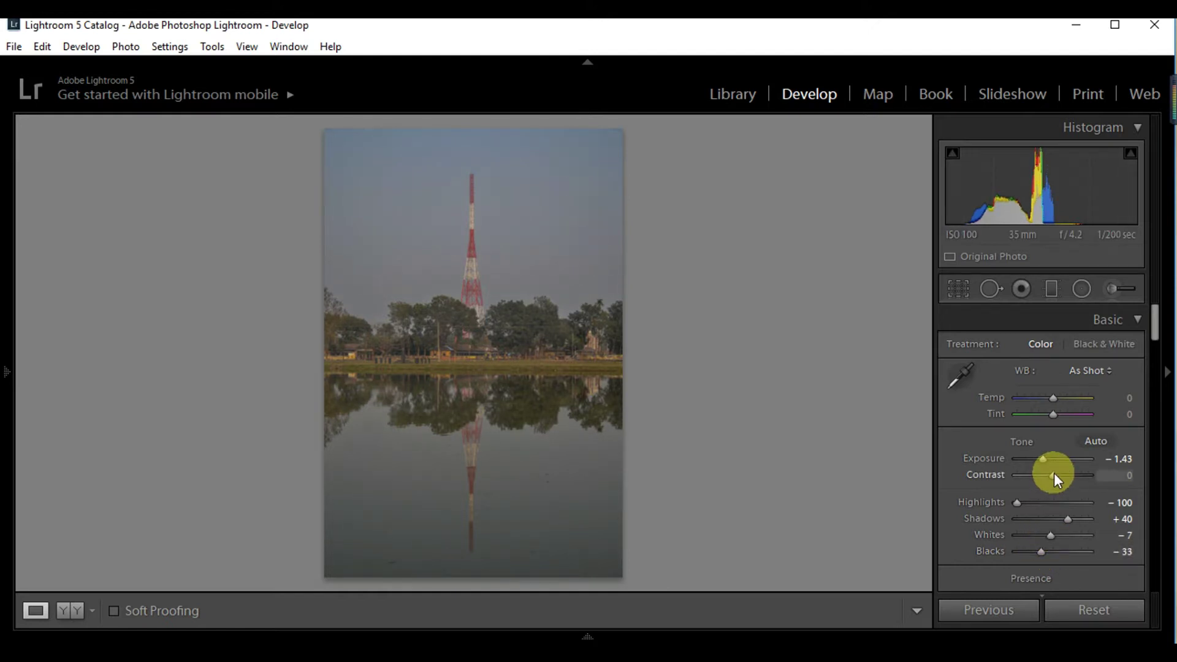
pyautogui.moveTo(1057, 474); pyautogui.dragTo(1083, 473)
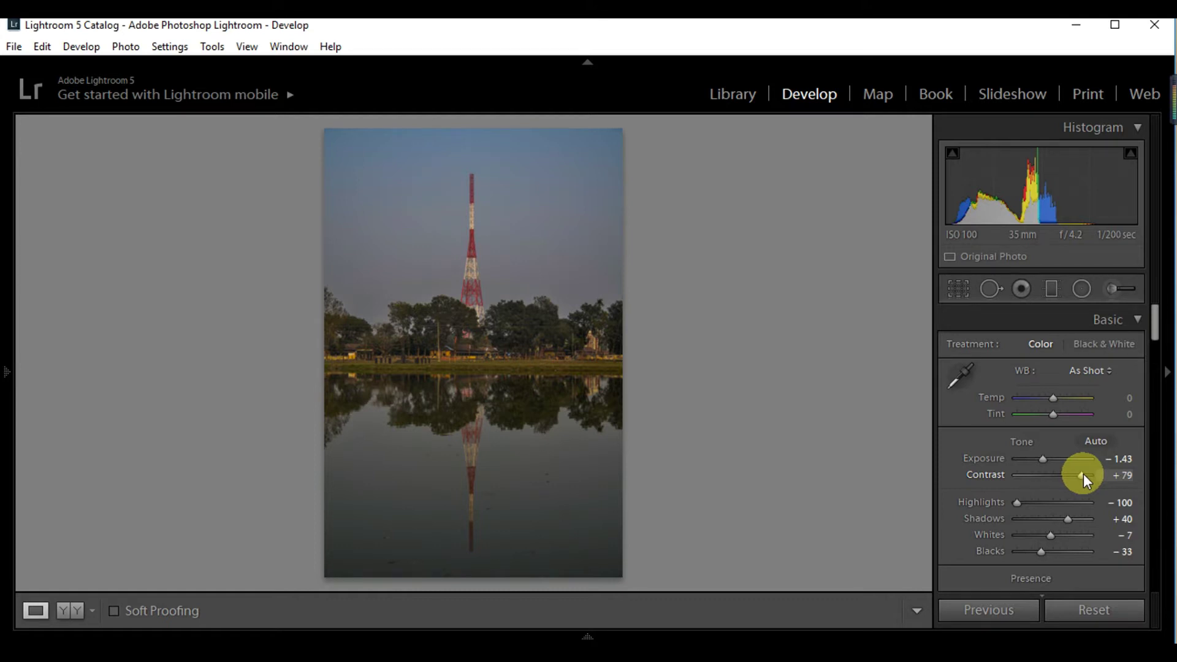
pyautogui.moveTo(1093, 481); pyautogui.dragTo(1081, 475)
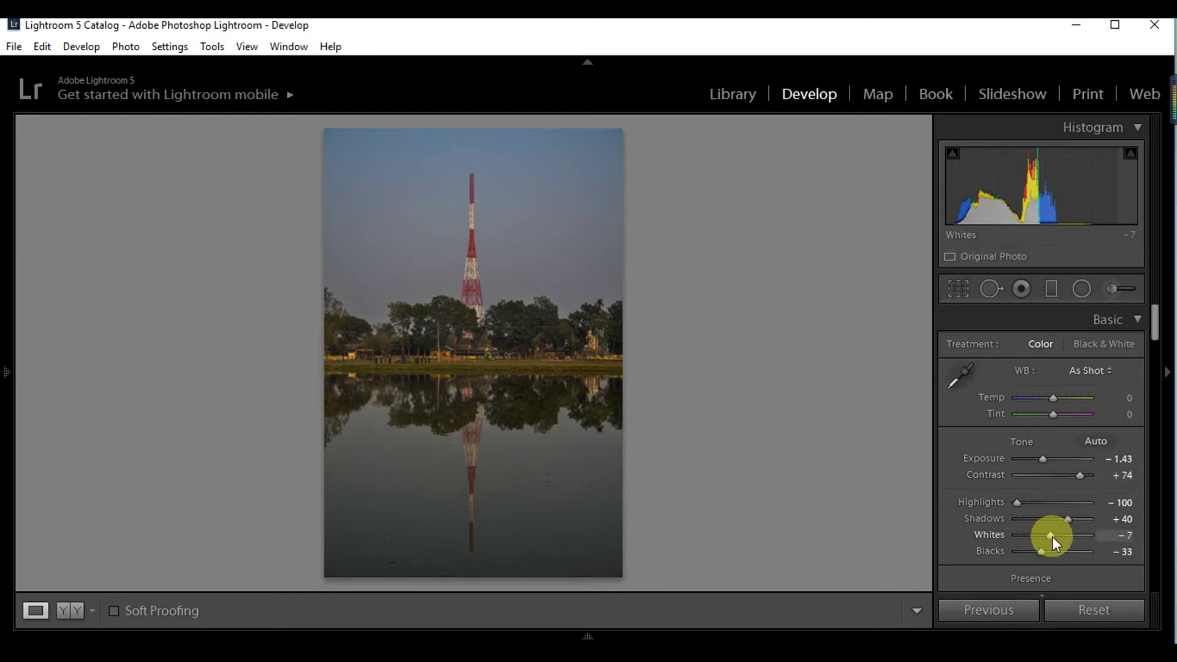
pyautogui.moveTo(1052, 536); pyautogui.dragTo(1062, 536)
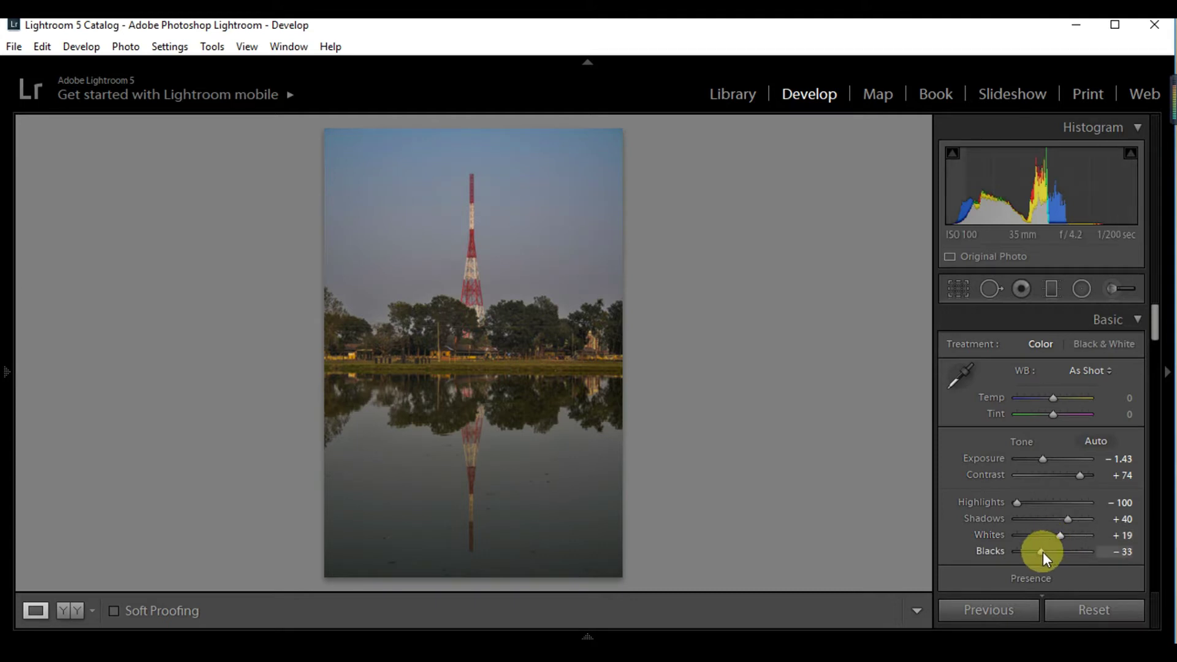
pyautogui.moveTo(1044, 549); pyautogui.dragTo(1051, 555)
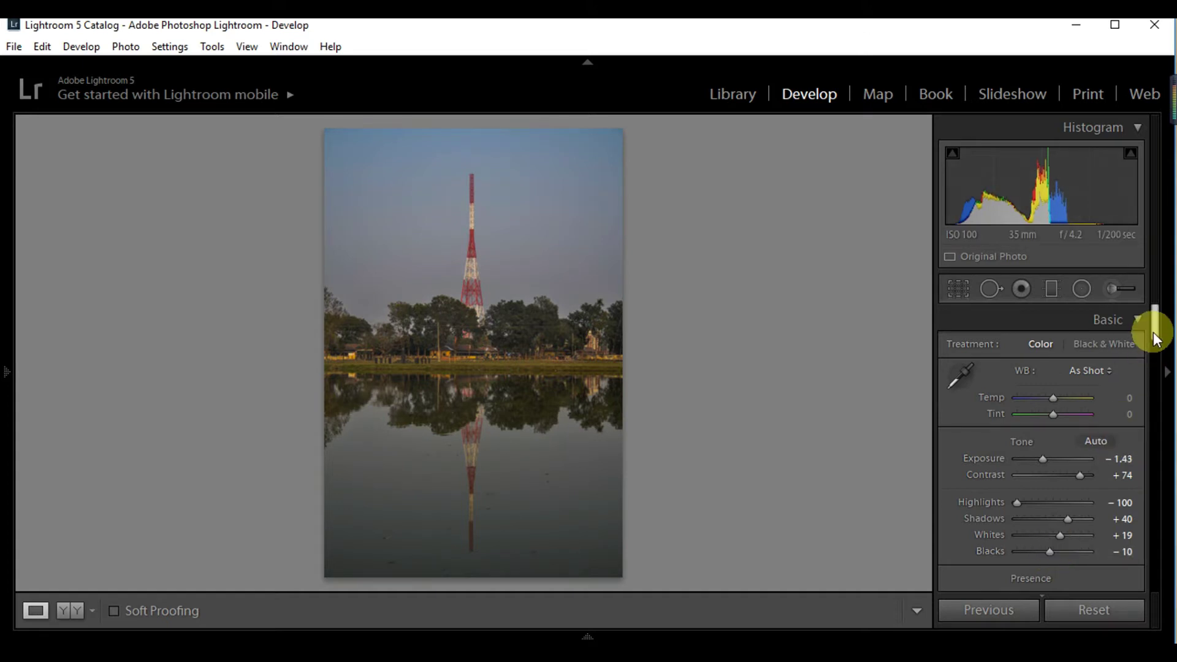
# In Presence, set Clarity to +10 and Vibrance to +15
pyautogui.moveTo(1152, 334); pyautogui.dragTo(1153, 349)
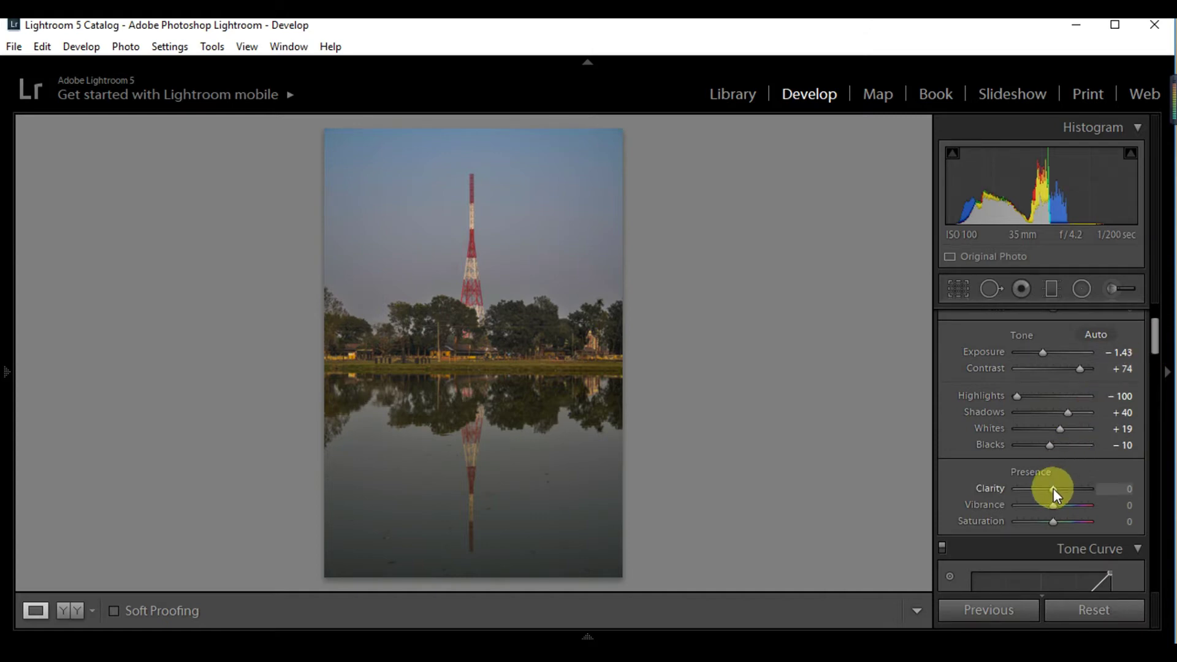
pyautogui.moveTo(1053, 488); pyautogui.dragTo(1055, 488)
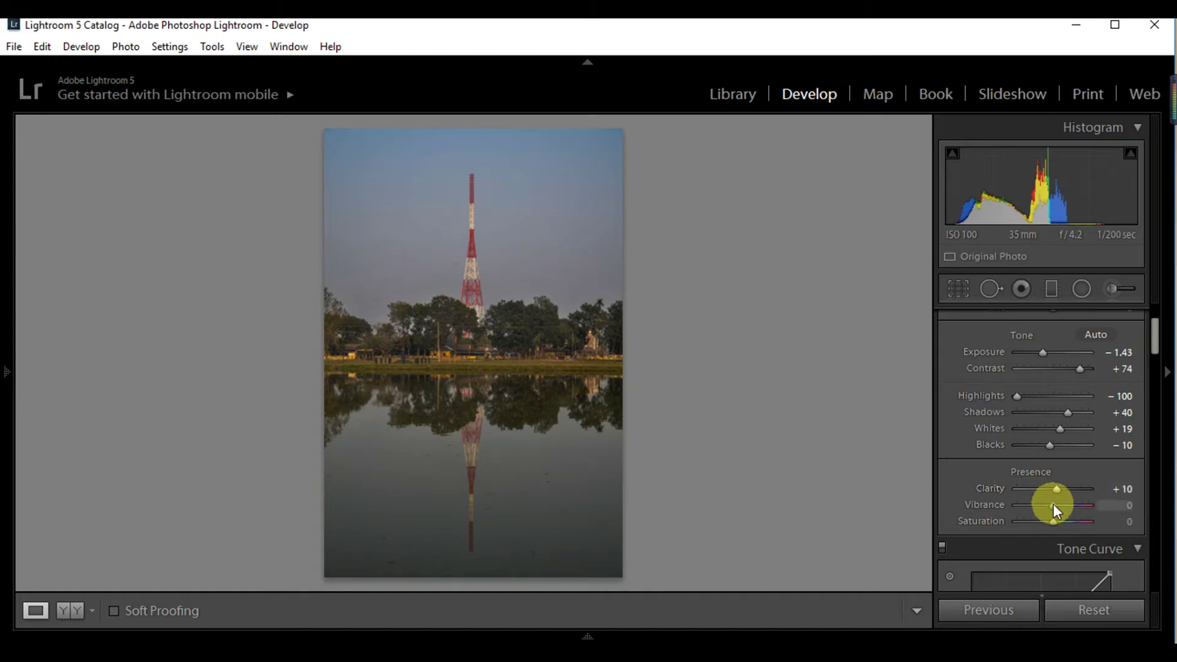
pyautogui.moveTo(1052, 504); pyautogui.dragTo(1054, 504)
pyautogui.moveTo(1052, 503); pyautogui.dragTo(1054, 504)
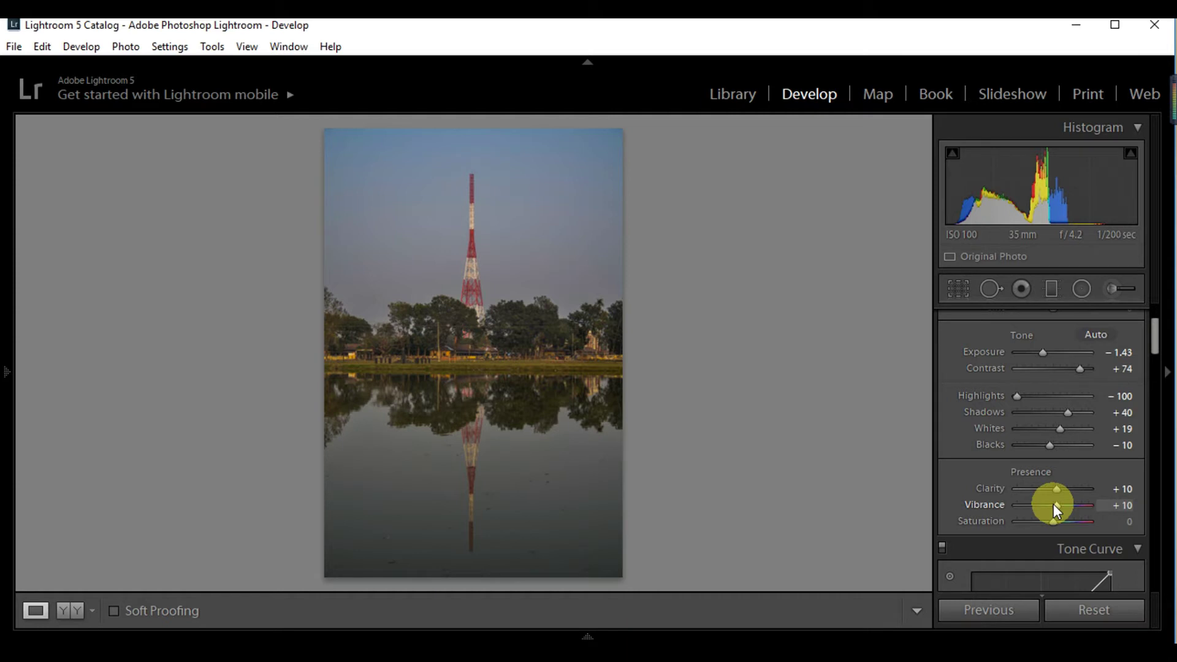
pyautogui.press('Up')
pyautogui.press('Up')
pyautogui.press('Down')
pyautogui.press('Down')
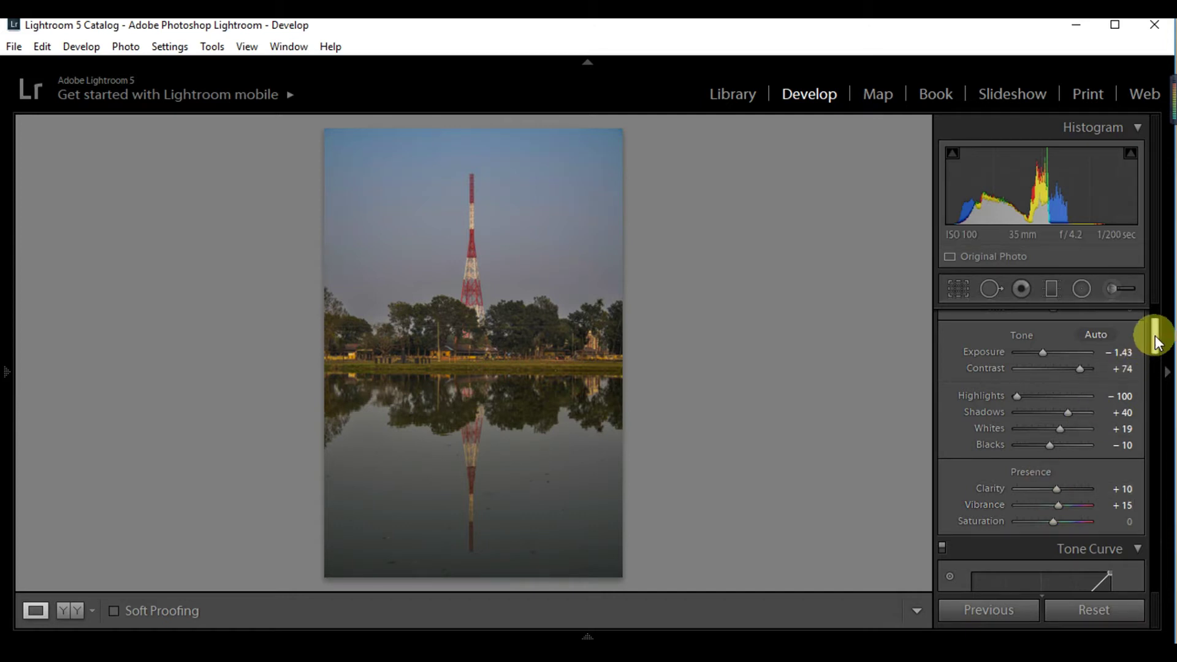
pyautogui.moveTo(1155, 342); pyautogui.dragTo(1155, 376)
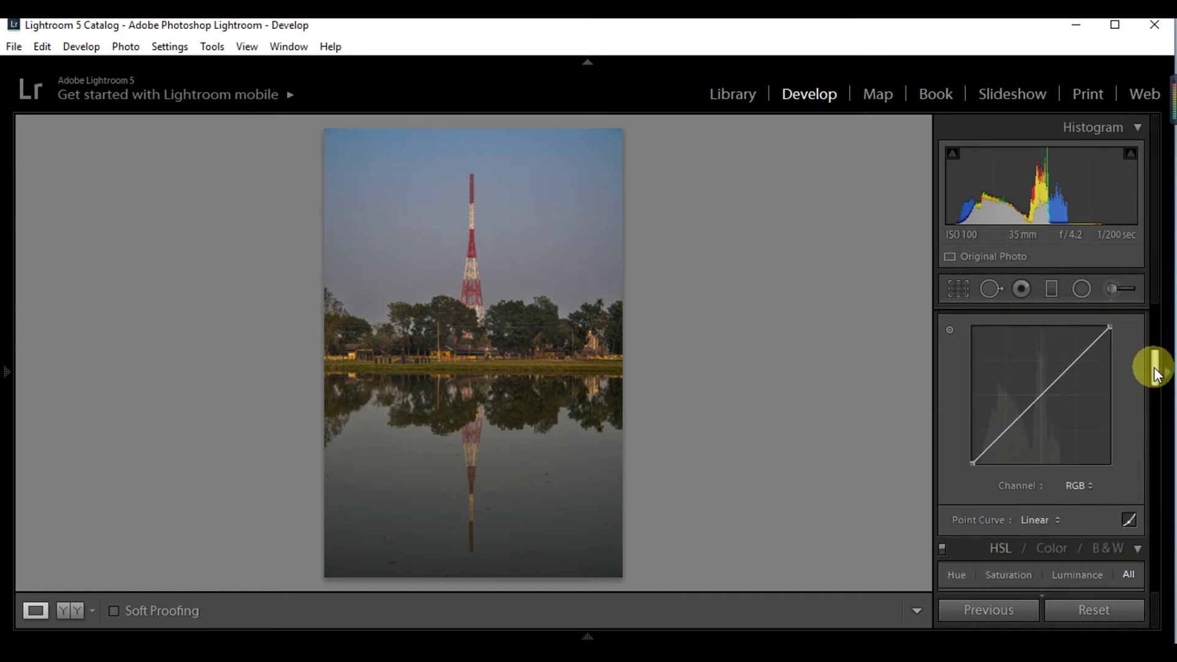
# Try moving the Red channel curve's black point, then restore it to linear
pyautogui.click(1090, 483)
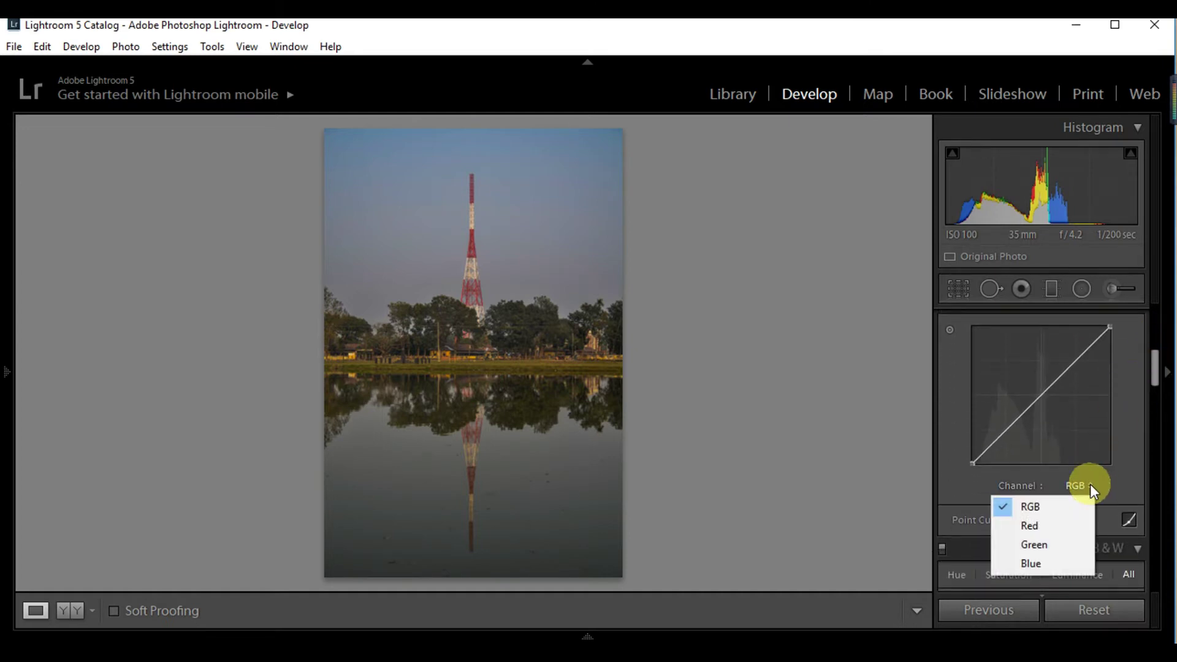
pyautogui.click(1054, 520)
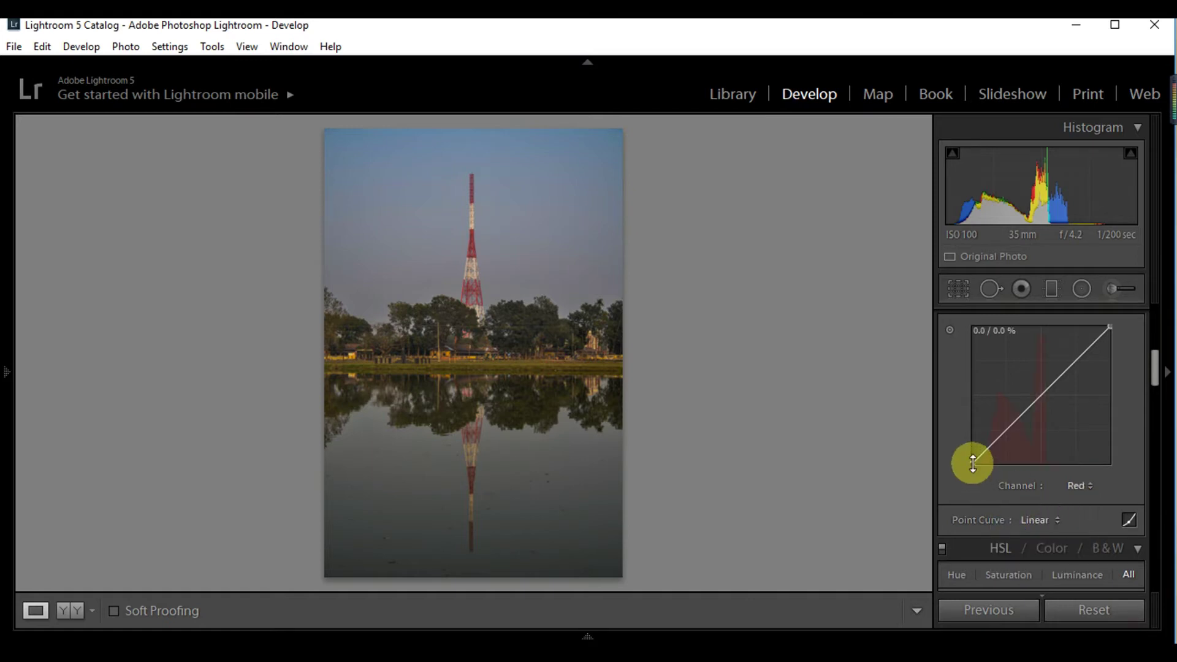
pyautogui.moveTo(972, 464); pyautogui.dragTo(976, 464)
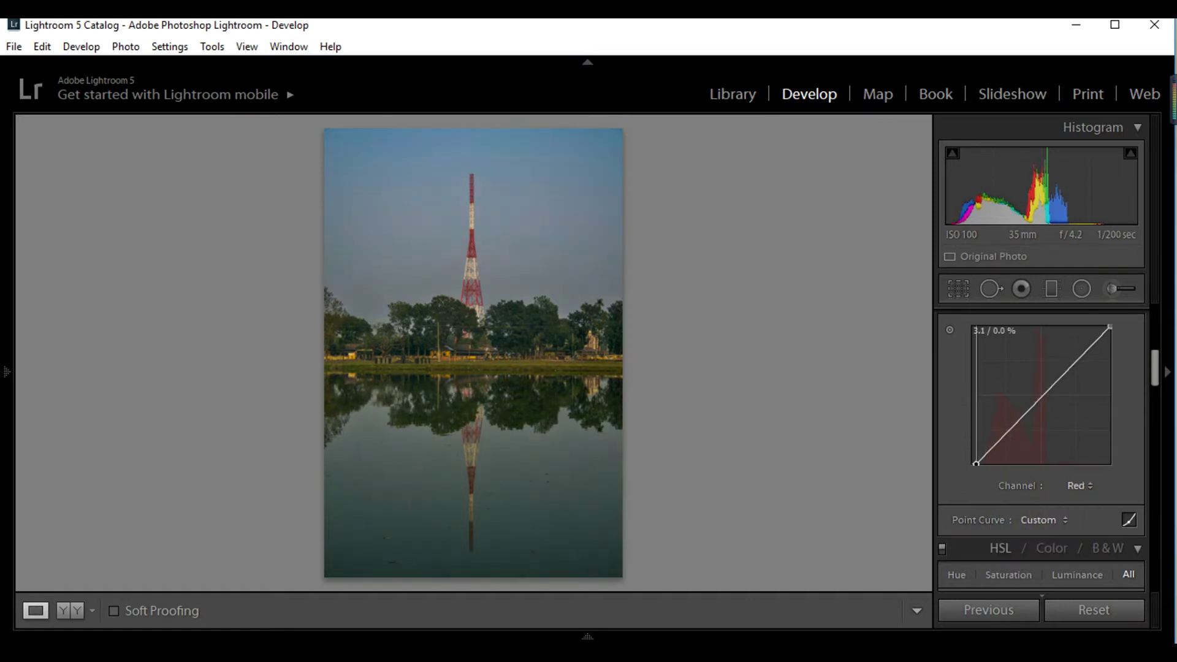
pyautogui.moveTo(975, 463); pyautogui.dragTo(971, 462)
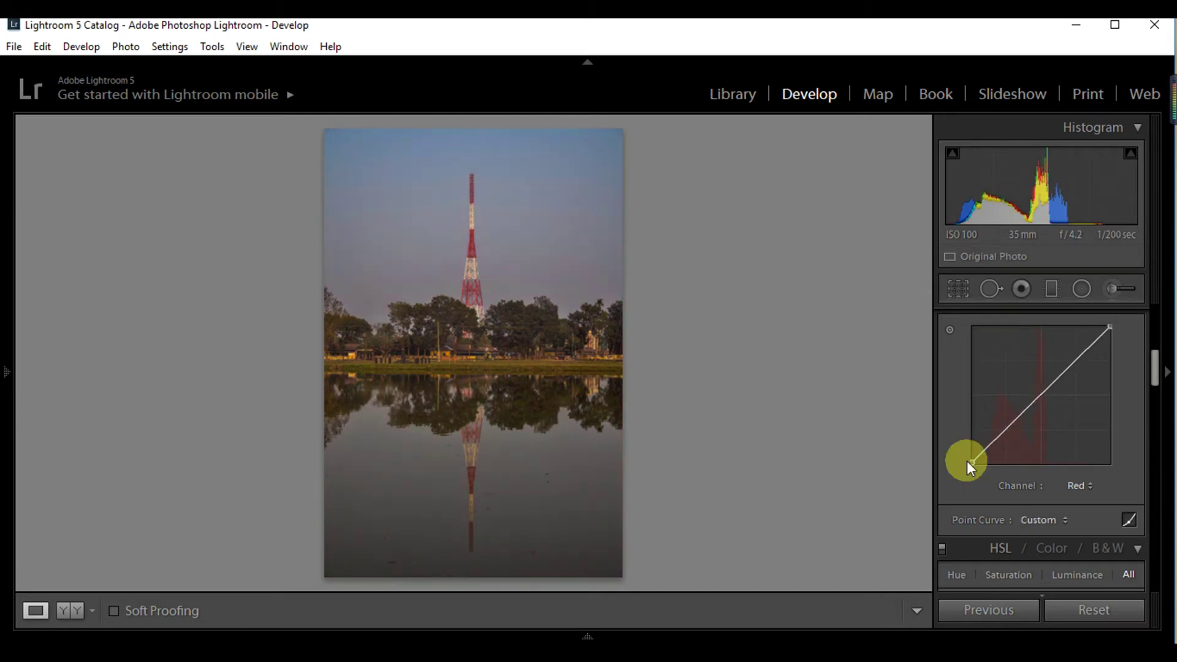
# Adjust the Green and Blue curves' black points for a cool blue shadow tint
pyautogui.click(1079, 485)
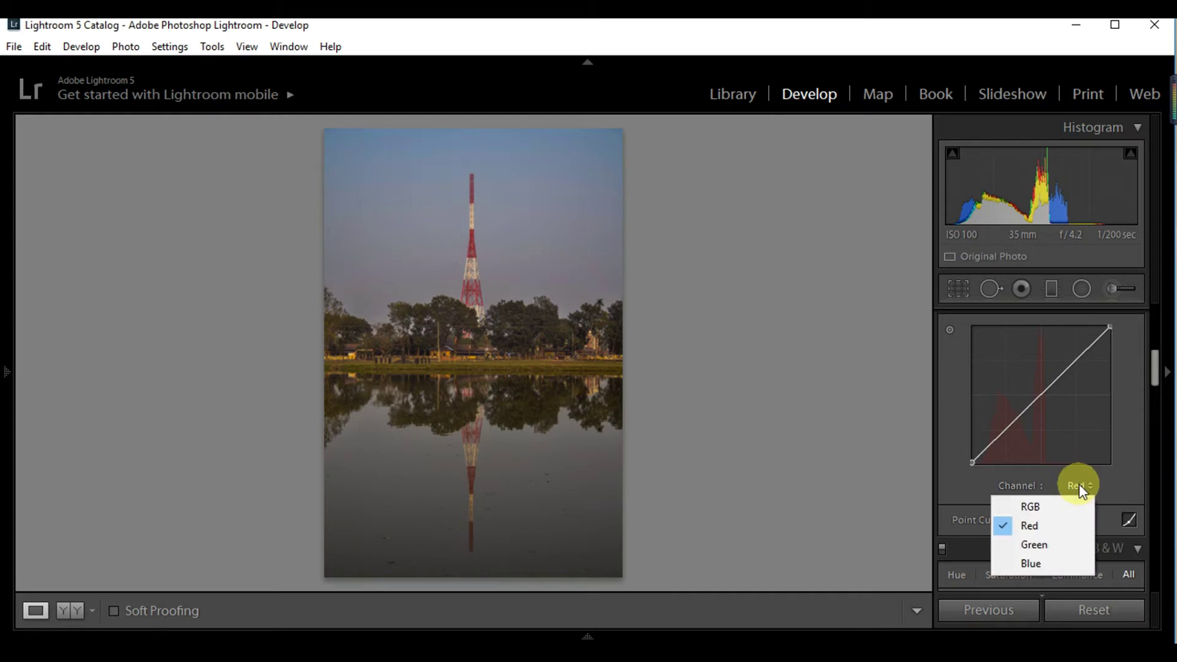
pyautogui.click(1042, 548)
pyautogui.moveTo(972, 462); pyautogui.dragTo(972, 463)
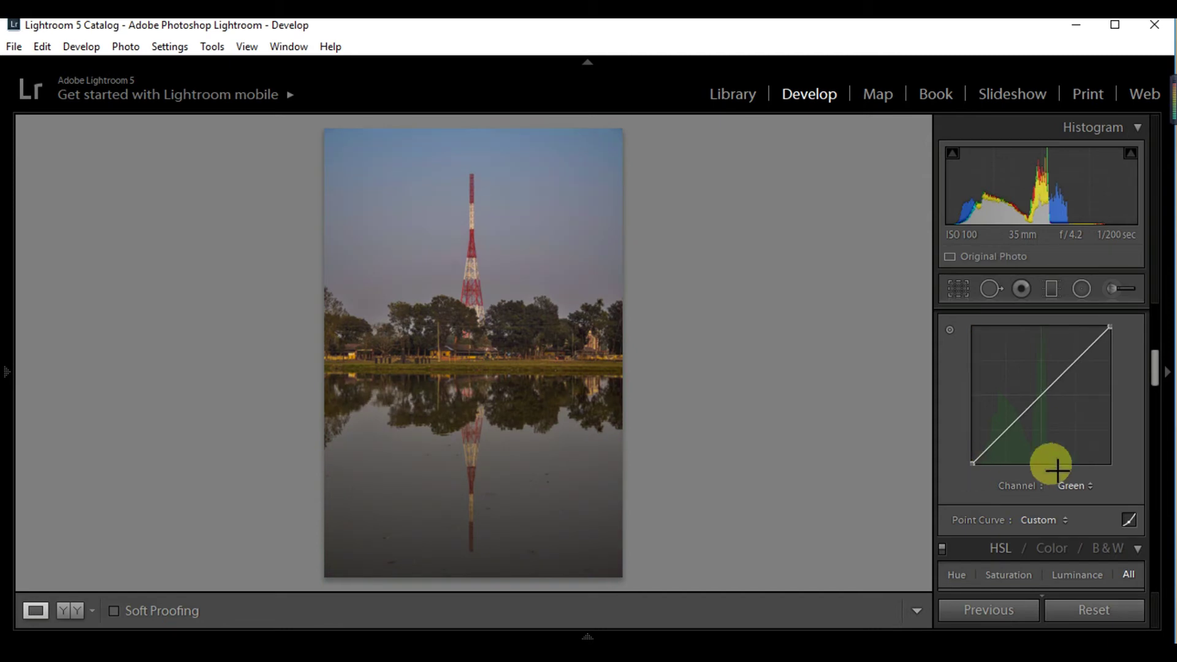
pyautogui.click(1068, 485)
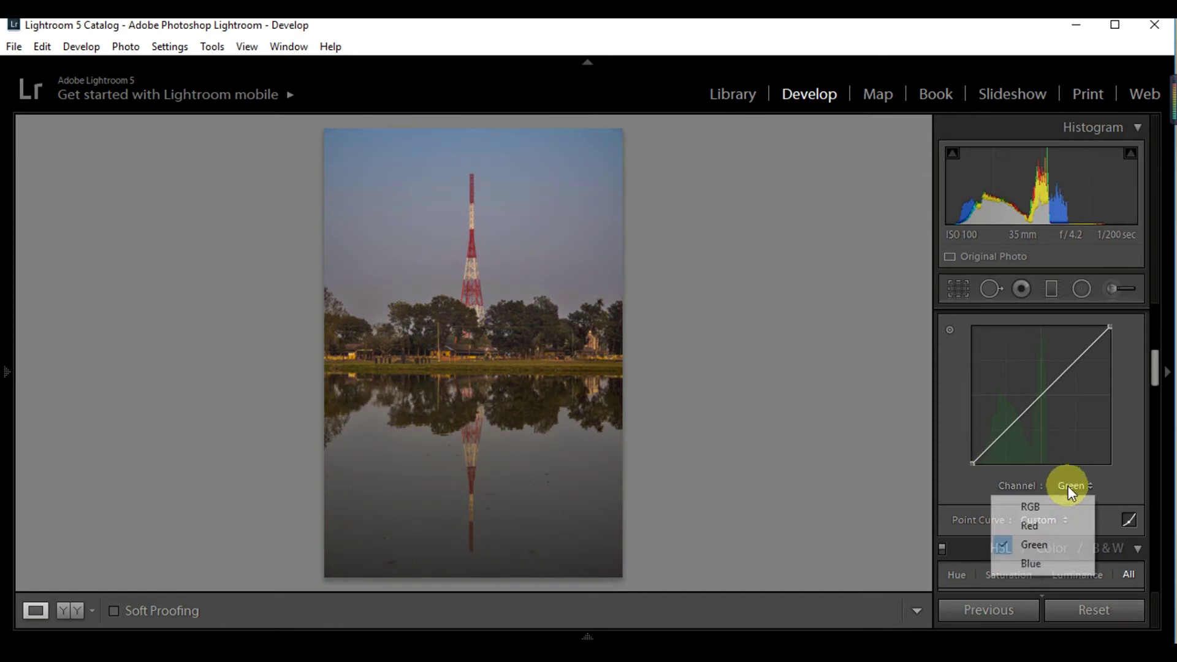
pyautogui.click(1030, 563)
pyautogui.moveTo(979, 470); pyautogui.dragTo(984, 470)
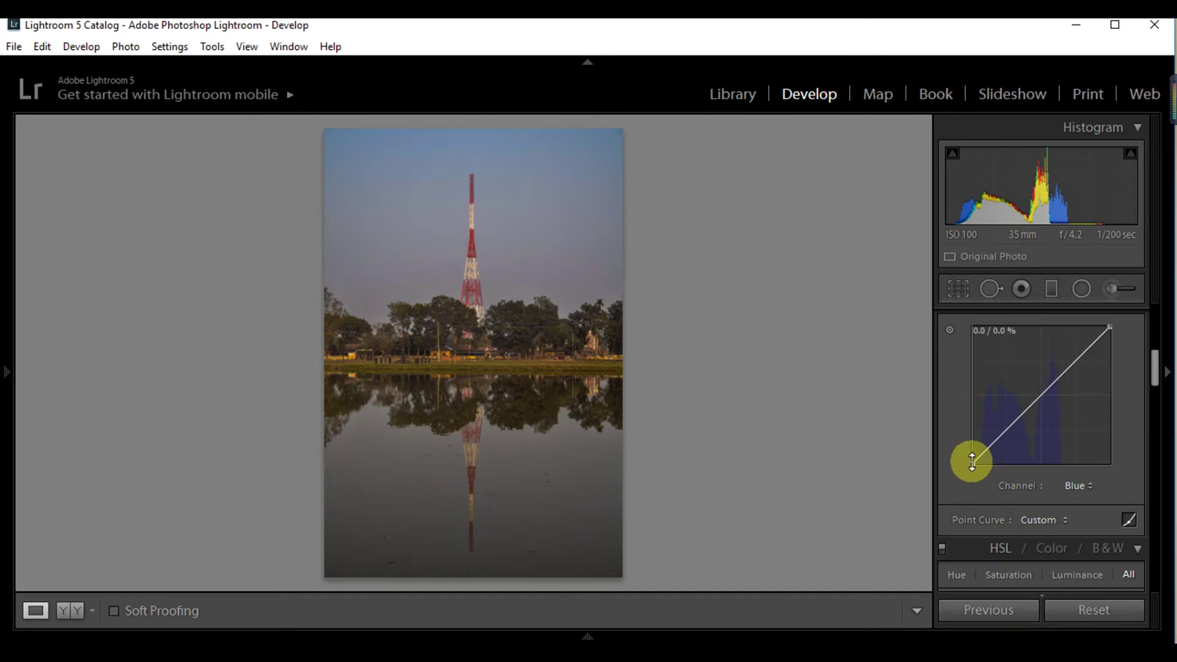
pyautogui.moveTo(976, 463); pyautogui.dragTo(972, 459)
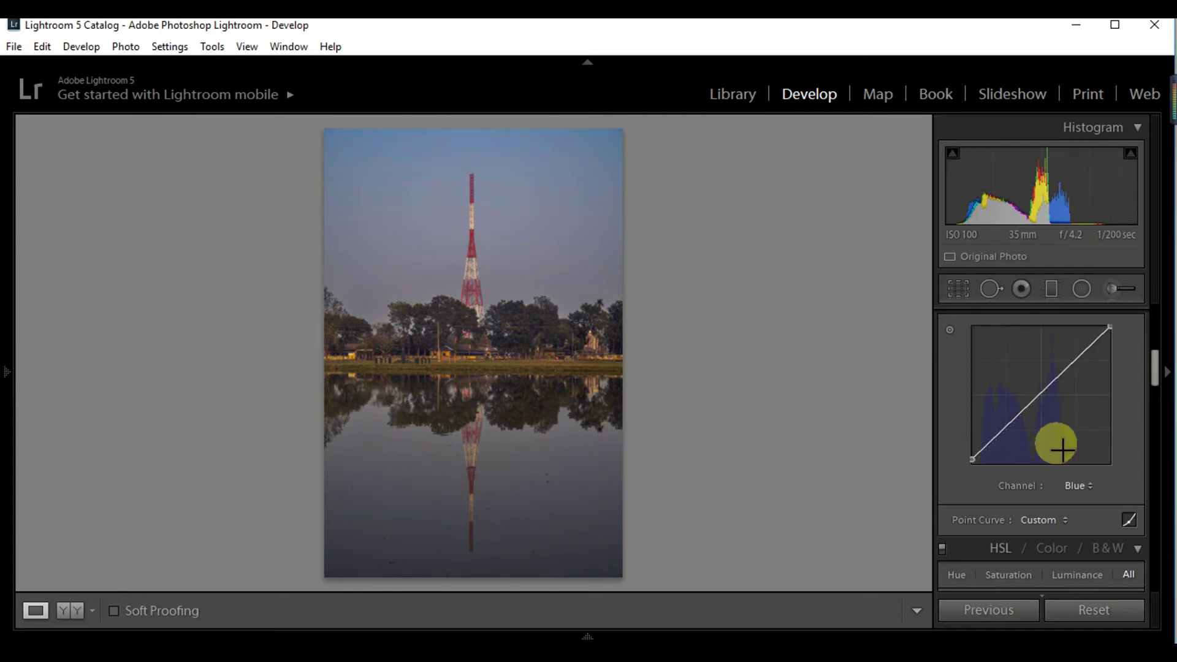
pyautogui.moveTo(1153, 374); pyautogui.dragTo(1153, 403)
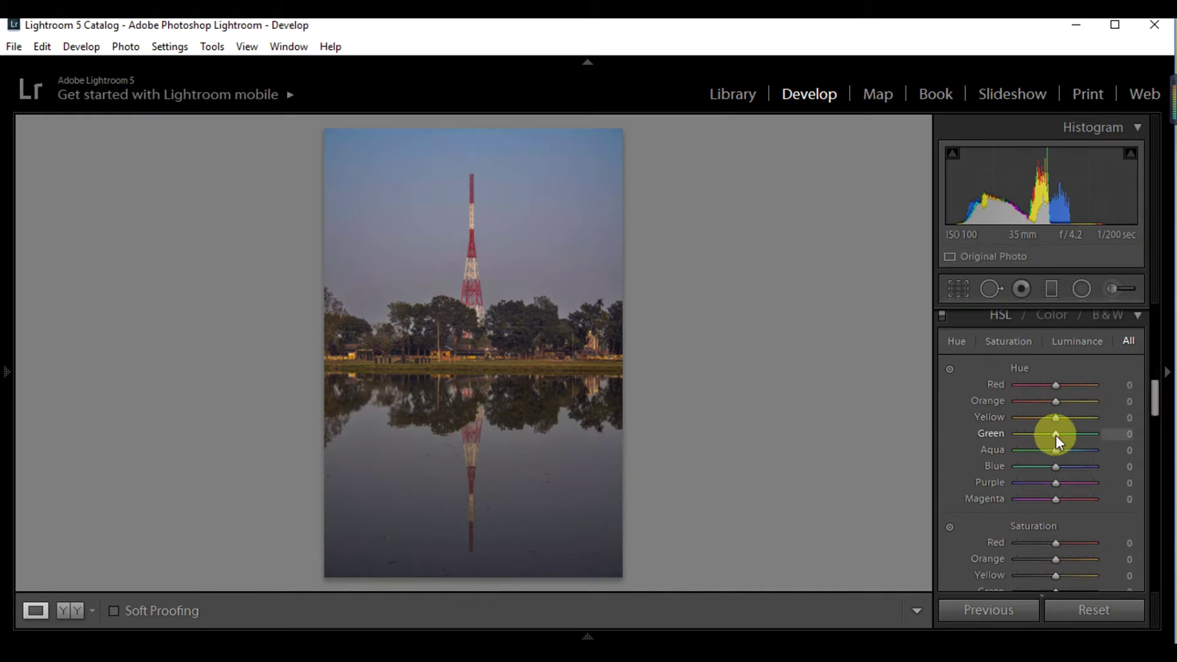
# Nudge the green hue up and set green saturation to about +53
pyautogui.press('Up')
pyautogui.press('Up')
pyautogui.press('Up')
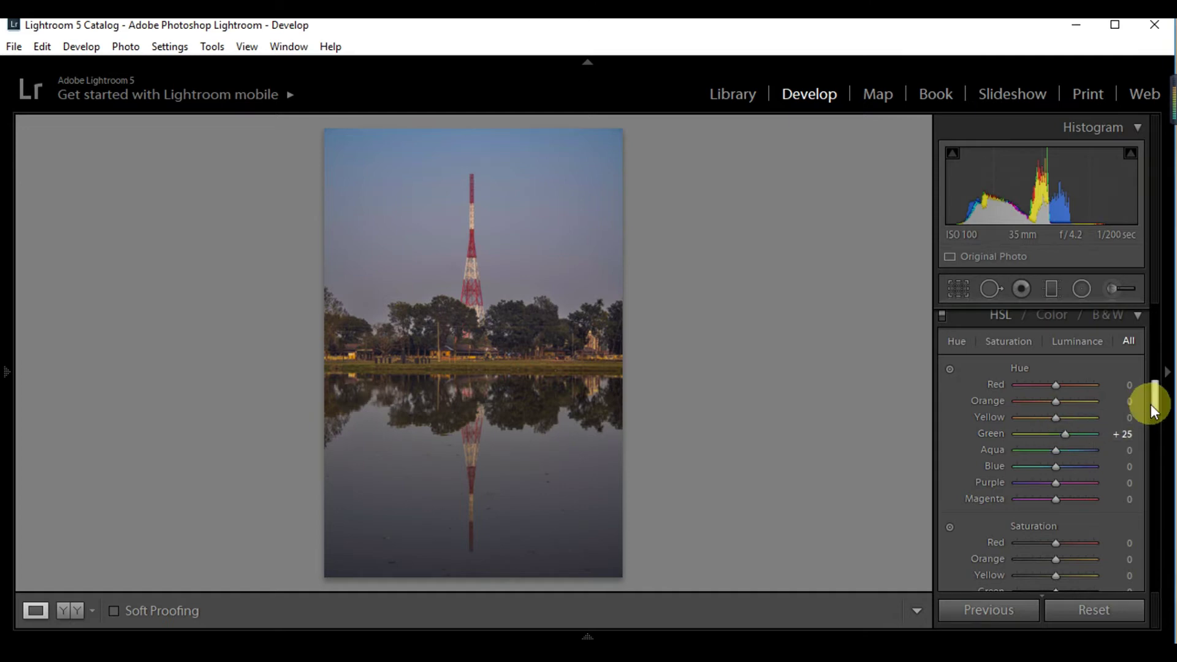
pyautogui.scroll(-3, 1152, 409)
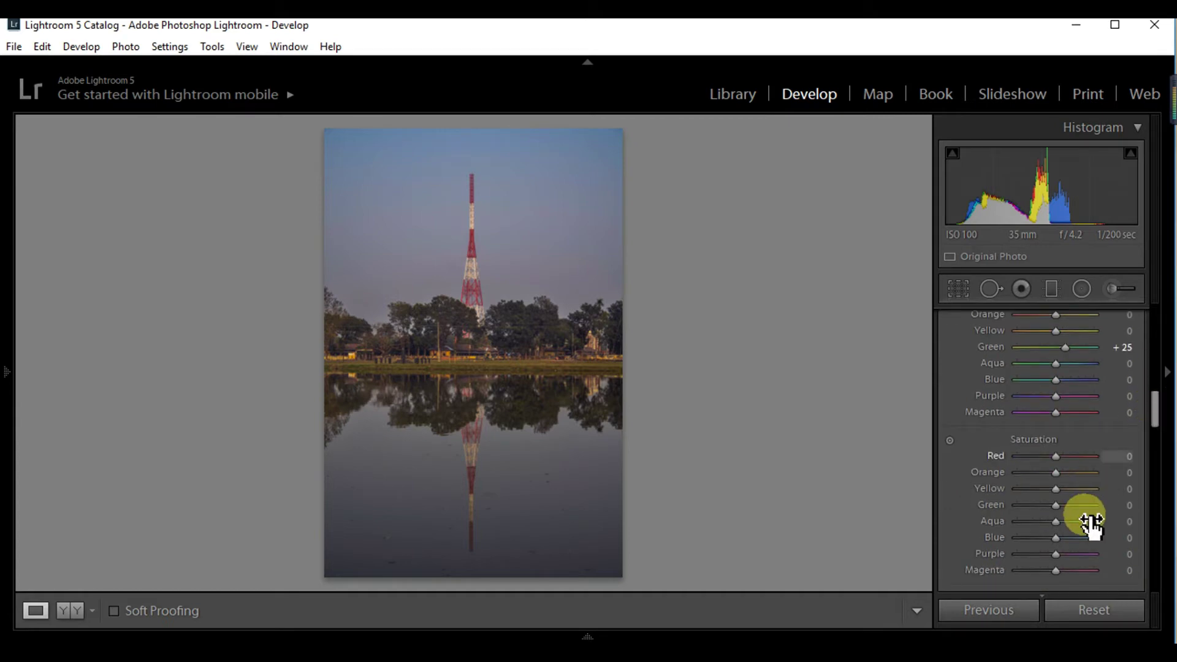
pyautogui.moveTo(1055, 505); pyautogui.dragTo(1076, 505)
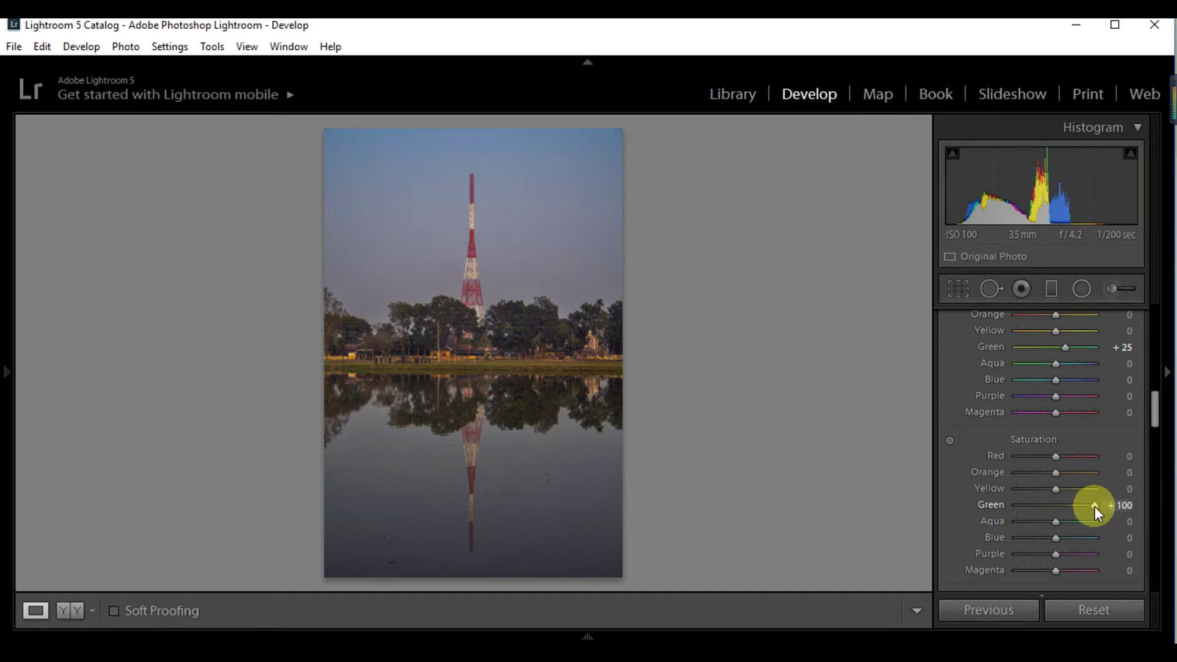
pyautogui.moveTo(1093, 506); pyautogui.dragTo(1076, 503)
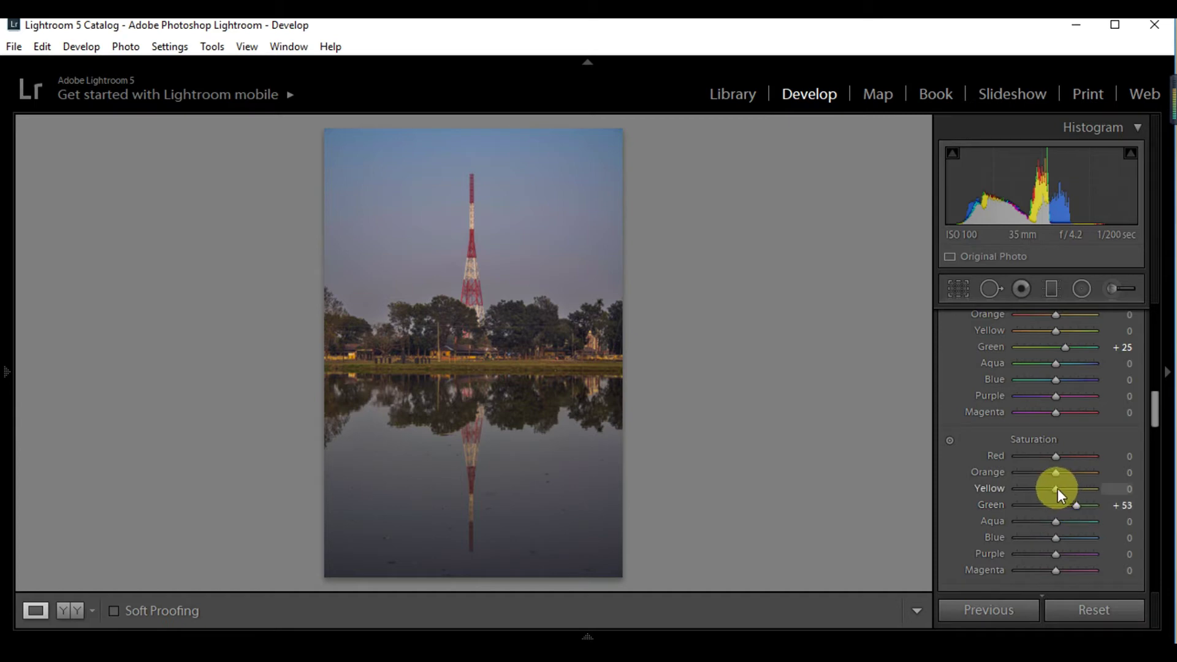
# Set yellow saturation to +80 and orange saturation to +20, then shift the yellow hue
pyautogui.moveTo(1056, 487); pyautogui.dragTo(1105, 487)
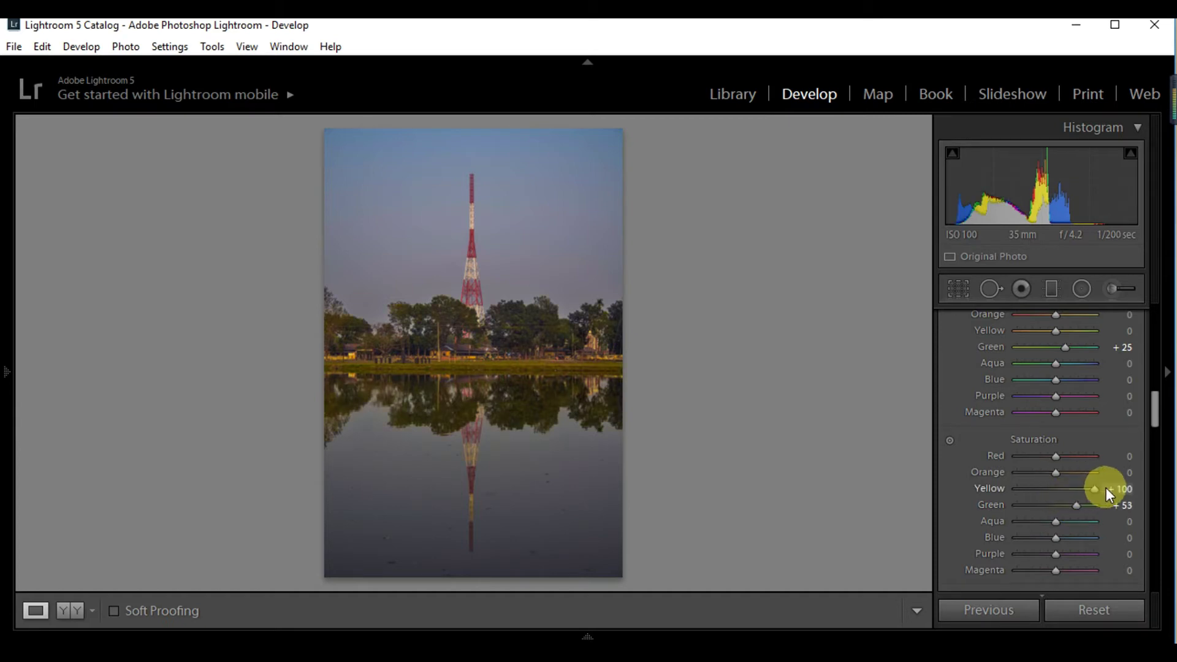
pyautogui.moveTo(1091, 488); pyautogui.dragTo(1087, 488)
pyautogui.moveTo(1058, 472)
pyautogui.mouseDown()
pyautogui.moveTo(1083, 472)
pyautogui.moveTo(1013, 472)
pyautogui.moveTo(1067, 473)
pyautogui.mouseUp()
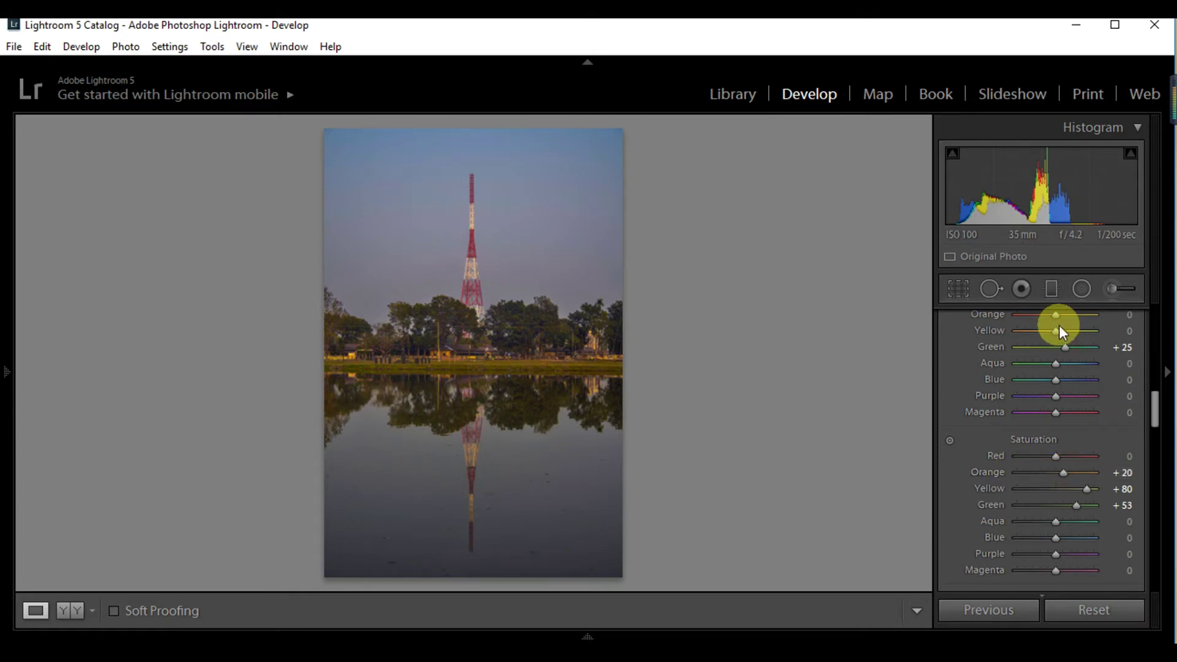
pyautogui.moveTo(1055, 329)
pyautogui.mouseDown()
pyautogui.moveTo(1040, 330)
pyautogui.moveTo(1097, 331)
pyautogui.mouseUp()
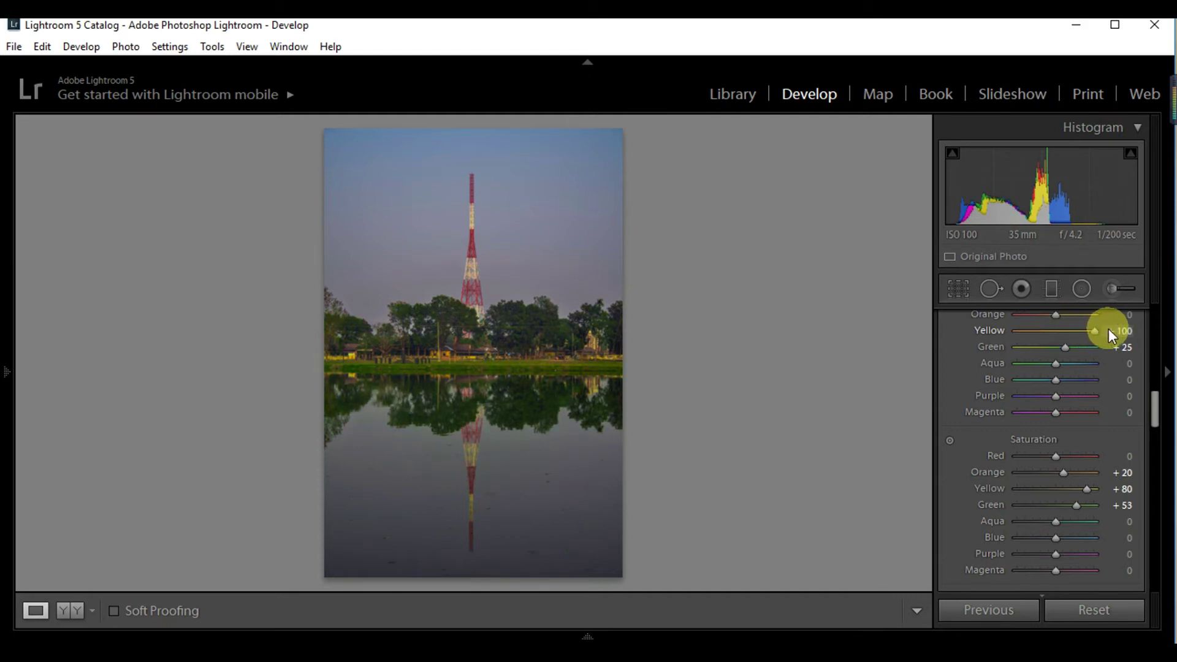
# Set the yellow hue to +80 and the green hue to +20
pyautogui.moveTo(1090, 333); pyautogui.dragTo(1078, 333)
pyautogui.moveTo(1082, 330); pyautogui.dragTo(1088, 334)
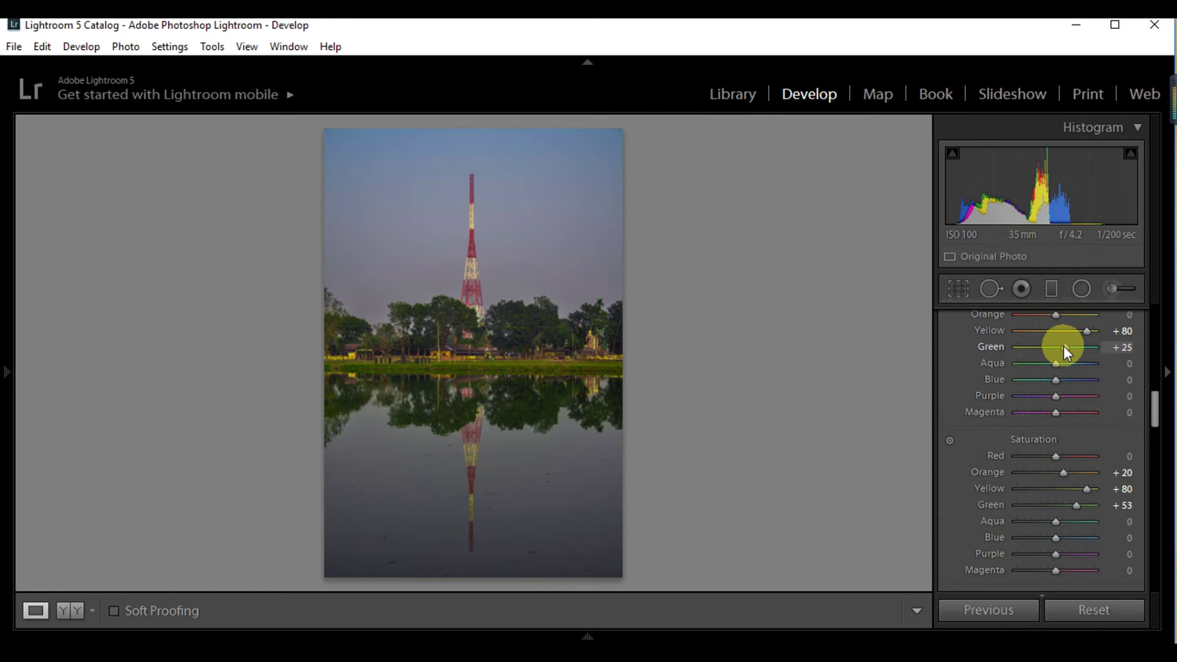
pyautogui.moveTo(1064, 347); pyautogui.dragTo(1060, 347)
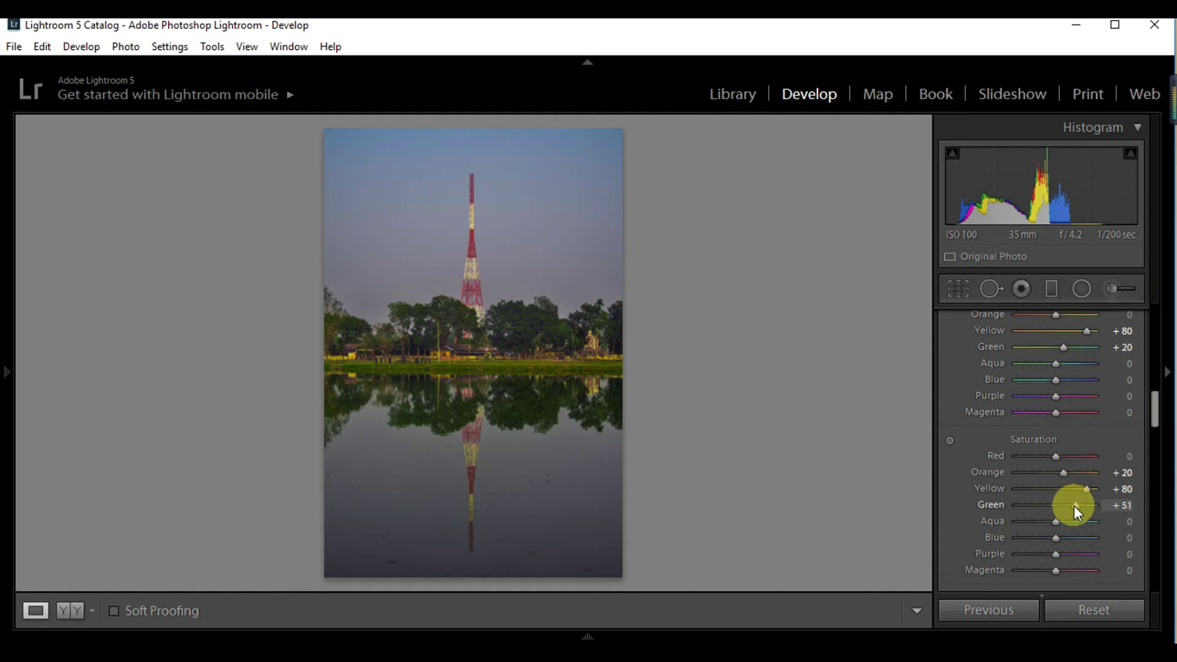
# Set saturation to Green +49, Red +40 and Blue +29
pyautogui.moveTo(1073, 506); pyautogui.dragTo(1072, 507)
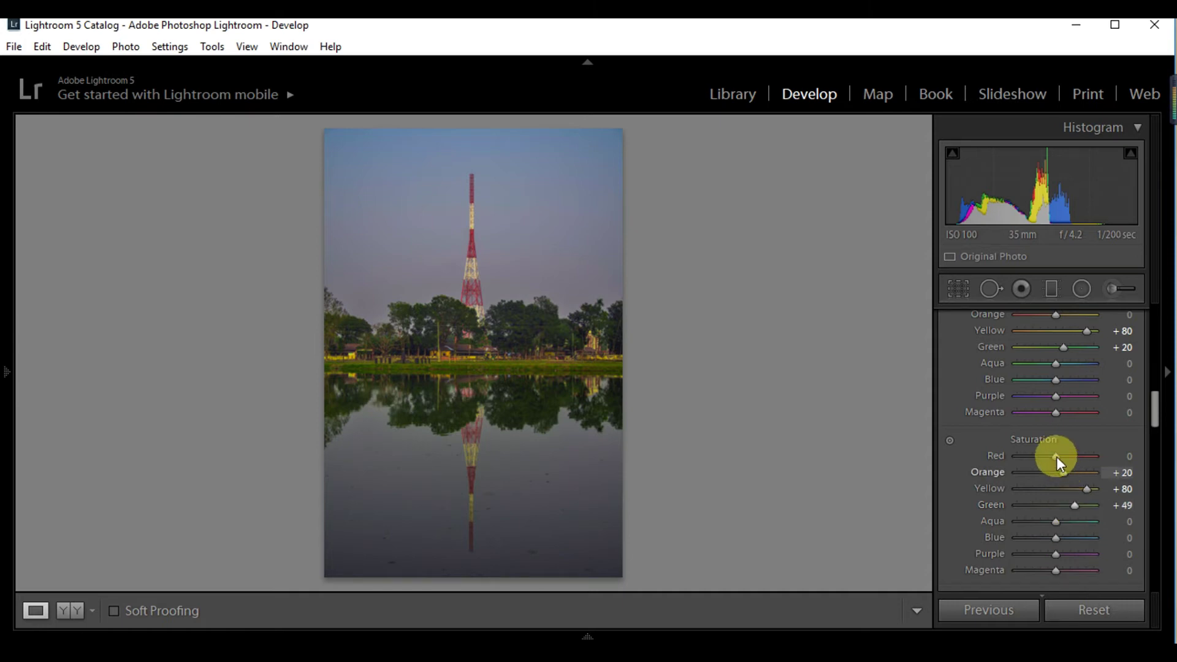
pyautogui.moveTo(1062, 455)
pyautogui.mouseDown()
pyautogui.moveTo(1093, 455)
pyautogui.moveTo(1071, 457)
pyautogui.mouseUp()
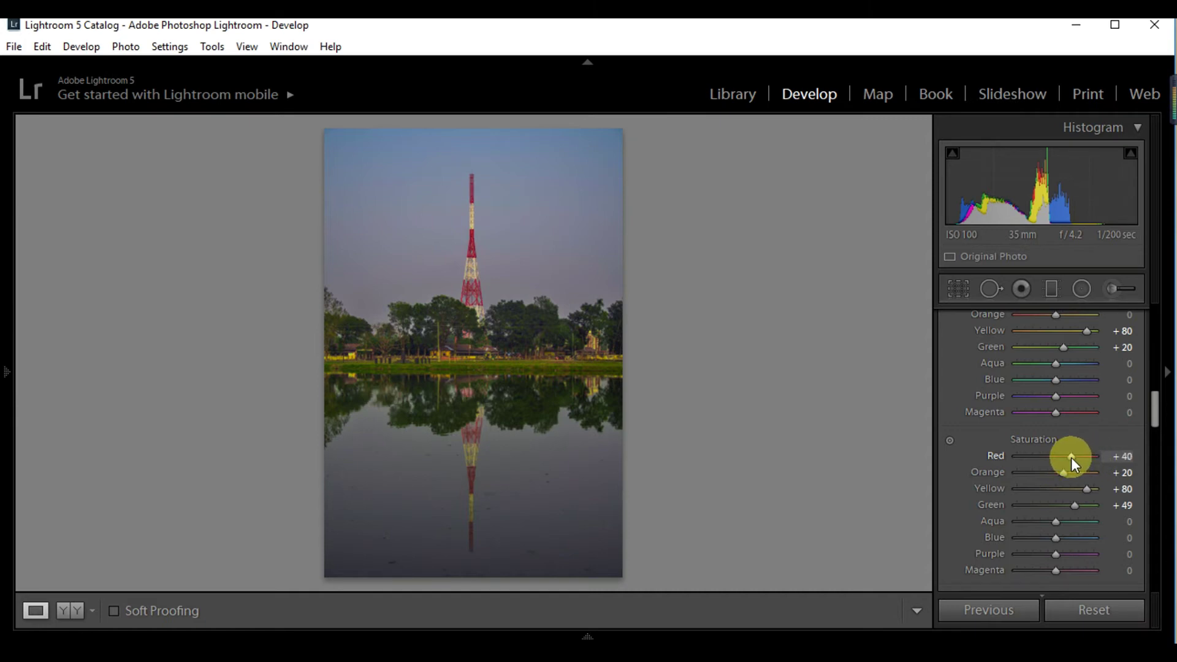
pyautogui.moveTo(1056, 537)
pyautogui.mouseDown()
pyautogui.moveTo(1097, 534)
pyautogui.moveTo(1066, 534)
pyautogui.mouseUp()
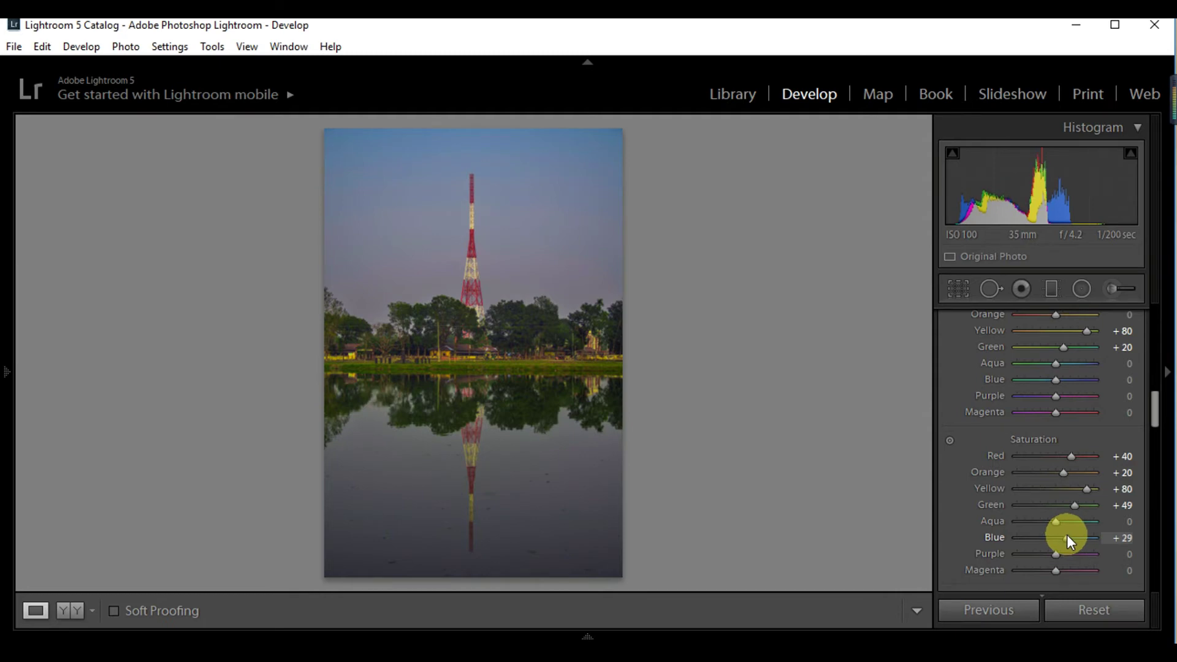
pyautogui.moveTo(1150, 408); pyautogui.dragTo(1153, 432)
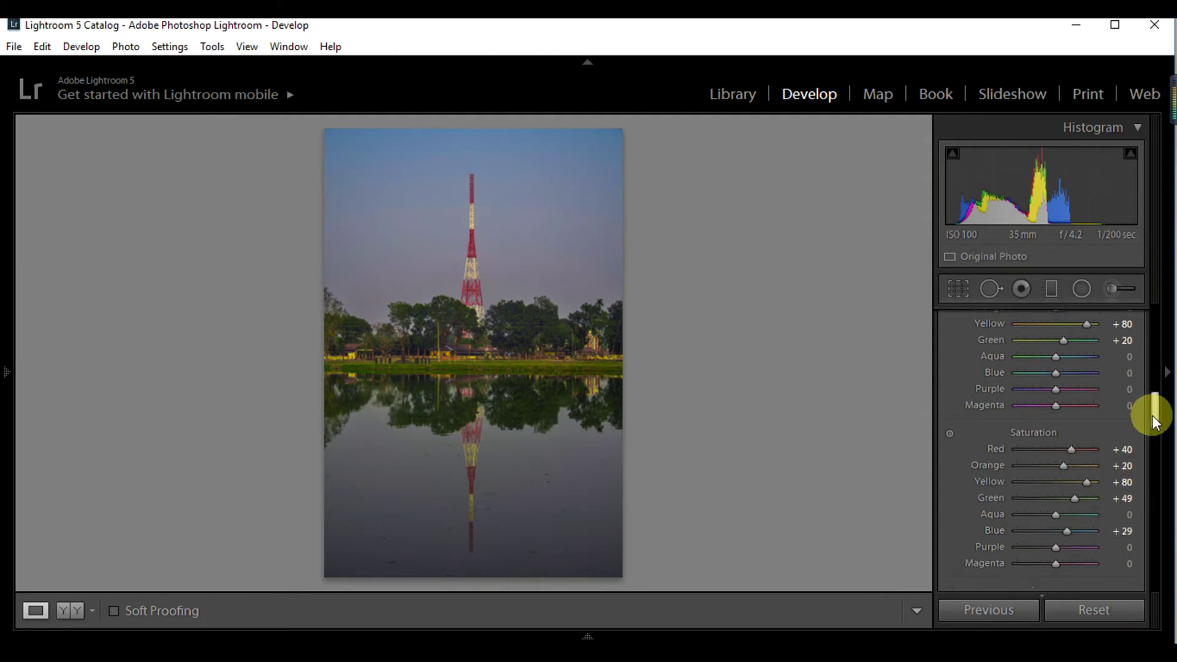
pyautogui.scroll(-3, 1152, 432)
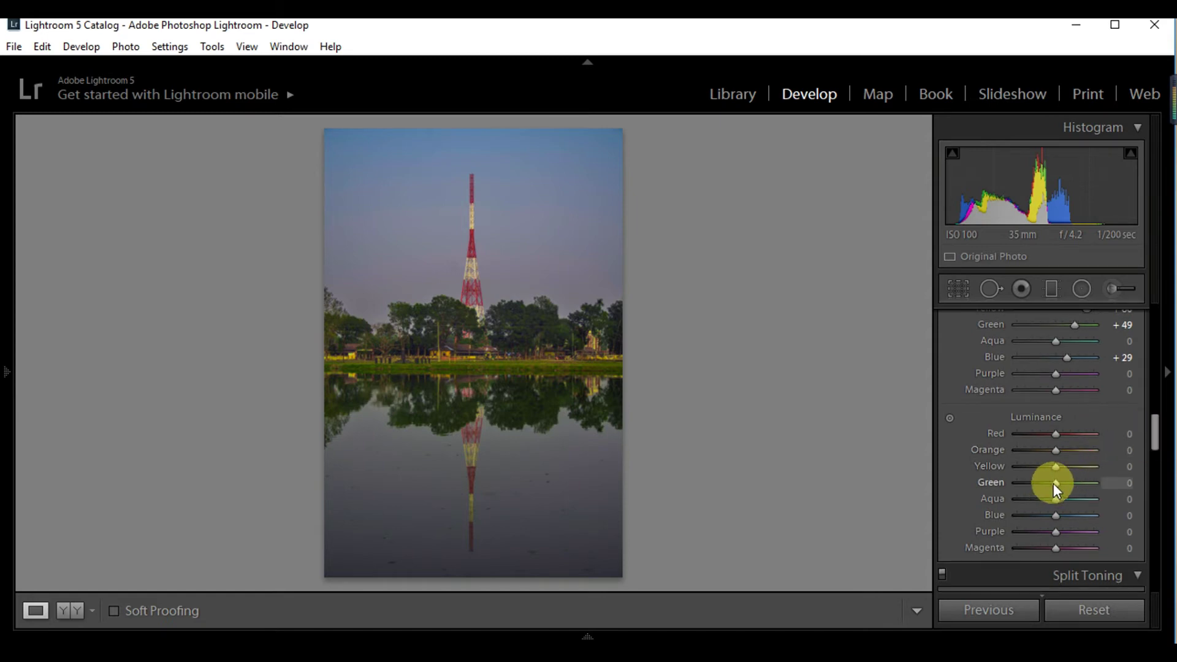
# Set HSL luminance to Green +58, Orange +29, Yellow +20, Red +2 and Blue +2
pyautogui.moveTo(1059, 484)
pyautogui.mouseDown()
pyautogui.moveTo(1087, 481)
pyautogui.moveTo(1075, 483)
pyautogui.mouseUp()
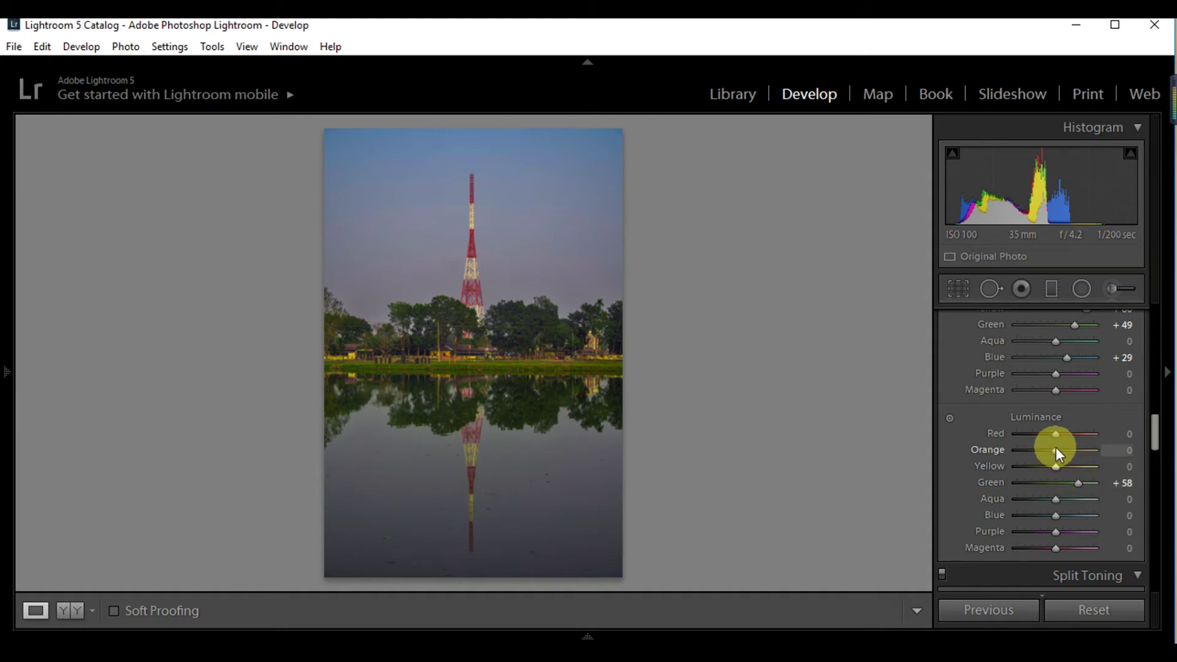
pyautogui.moveTo(1056, 448)
pyautogui.mouseDown()
pyautogui.moveTo(1073, 448)
pyautogui.moveTo(1069, 466)
pyautogui.mouseUp()
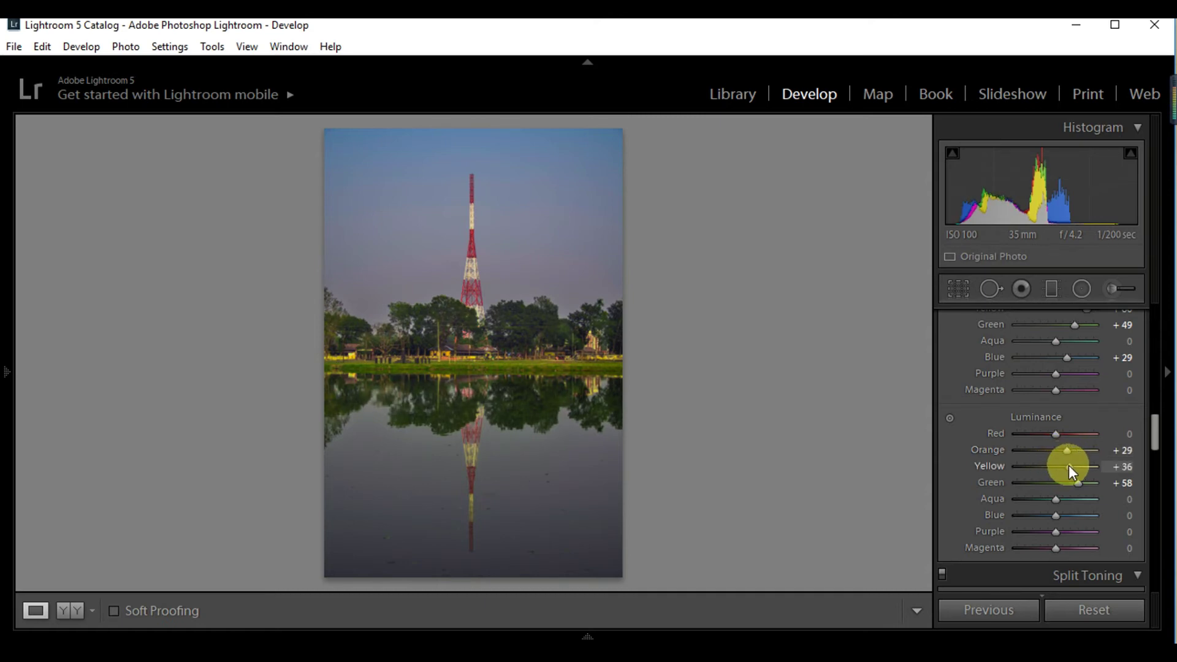
pyautogui.moveTo(1067, 466); pyautogui.dragTo(1062, 466)
pyautogui.moveTo(1054, 432)
pyautogui.mouseDown()
pyautogui.moveTo(1043, 432)
pyautogui.moveTo(1056, 434)
pyautogui.mouseUp()
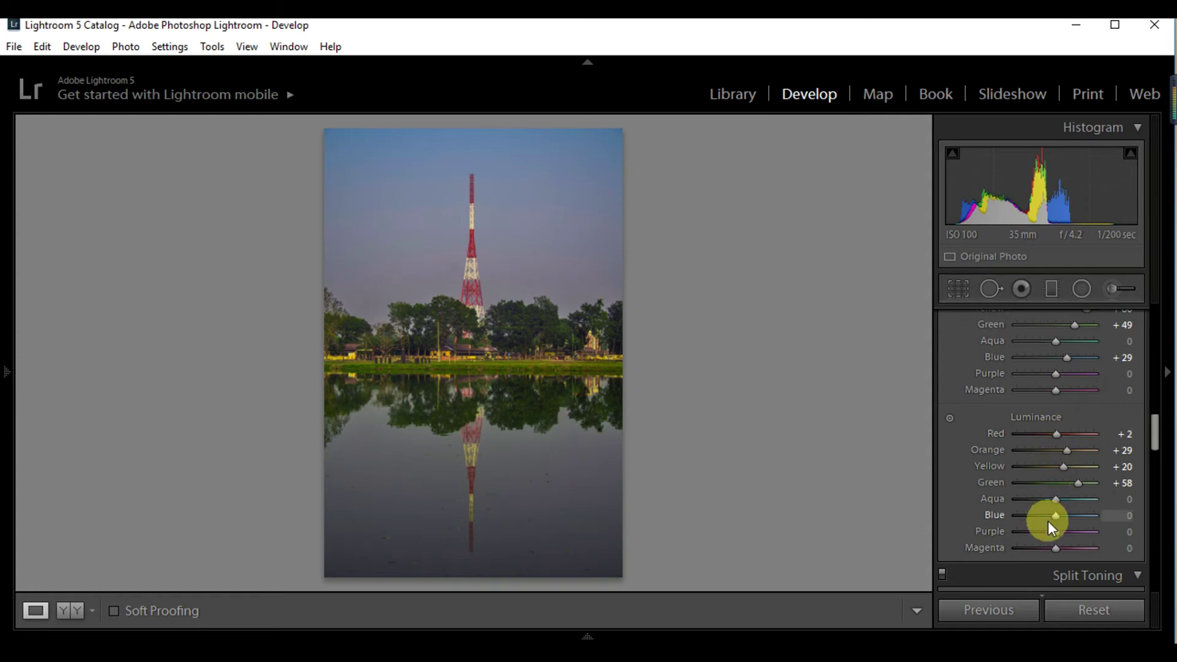
pyautogui.moveTo(1052, 514)
pyautogui.mouseDown()
pyautogui.moveTo(1040, 513)
pyautogui.moveTo(1053, 514)
pyautogui.mouseUp()
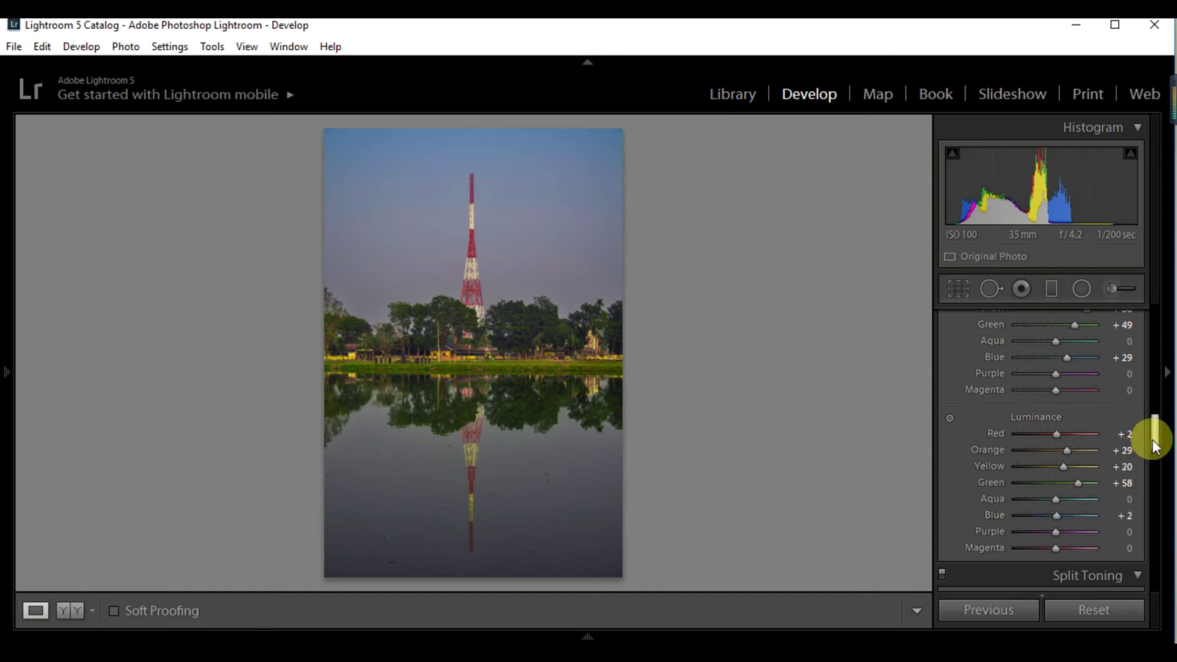
pyautogui.moveTo(1153, 439); pyautogui.dragTo(1151, 462)
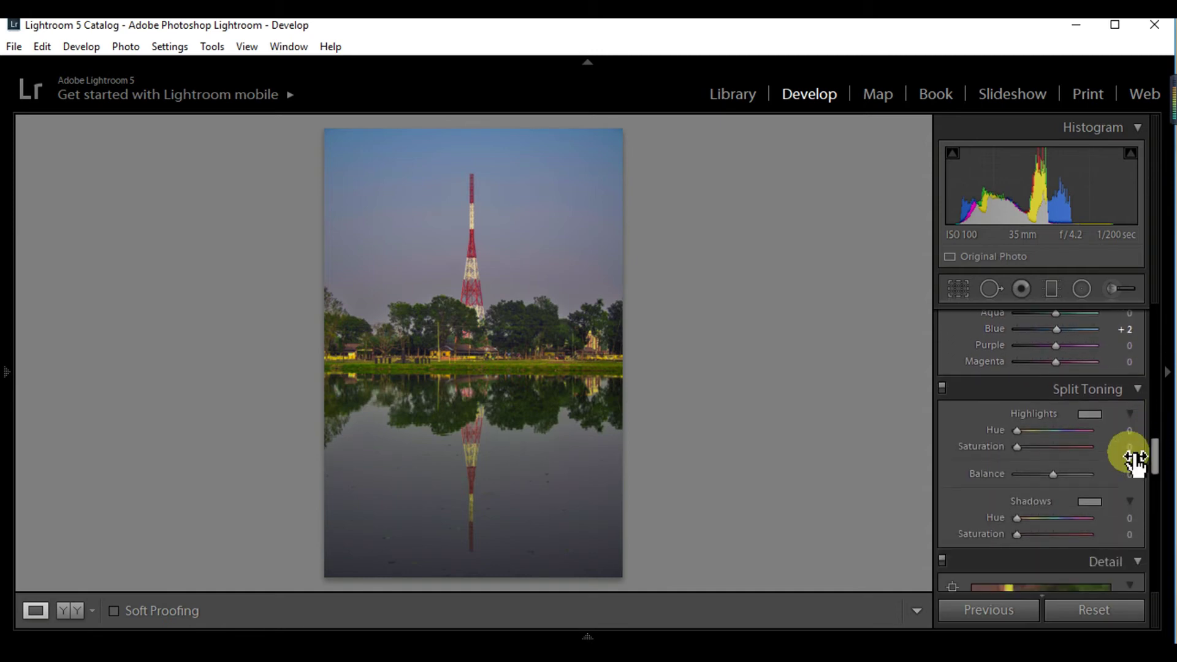
# After comparing preset tints, give the highlights the blue preset (hue 215, saturation 50)
pyautogui.click(1090, 415)
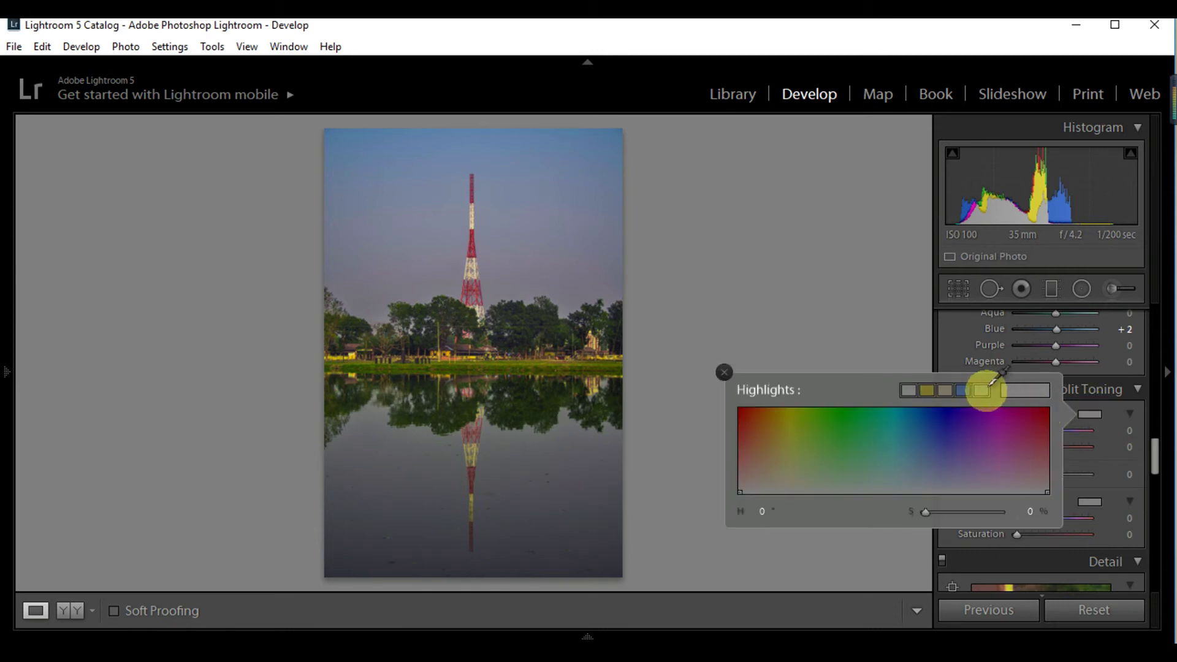
pyautogui.click(989, 386)
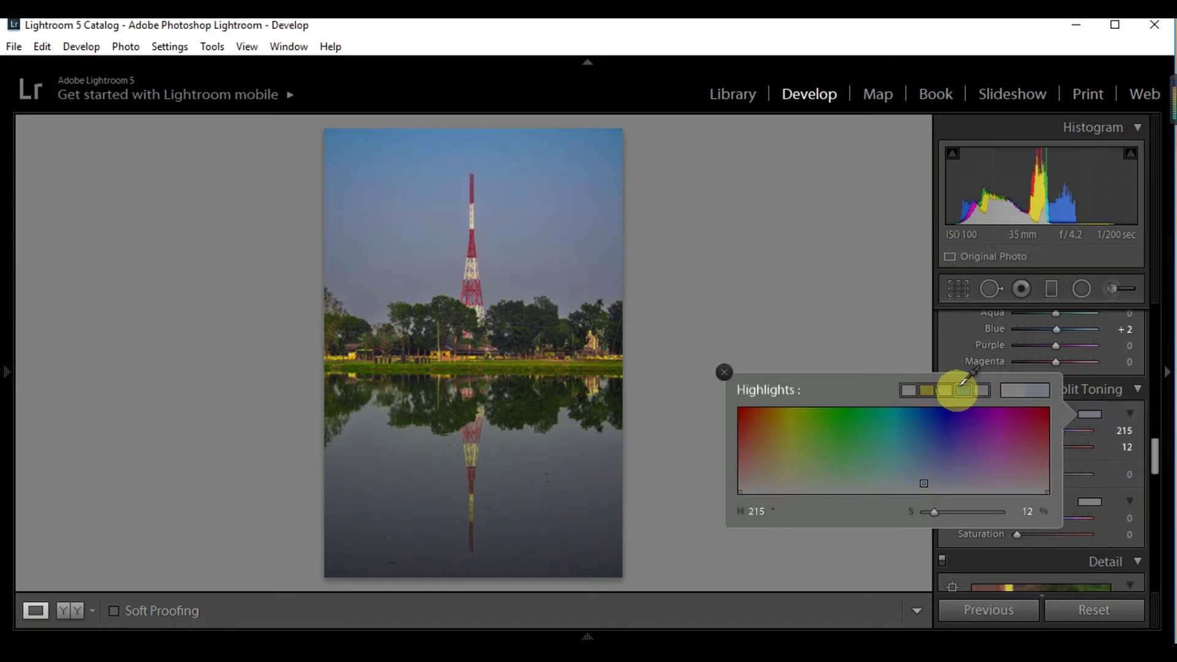
pyautogui.click(962, 389)
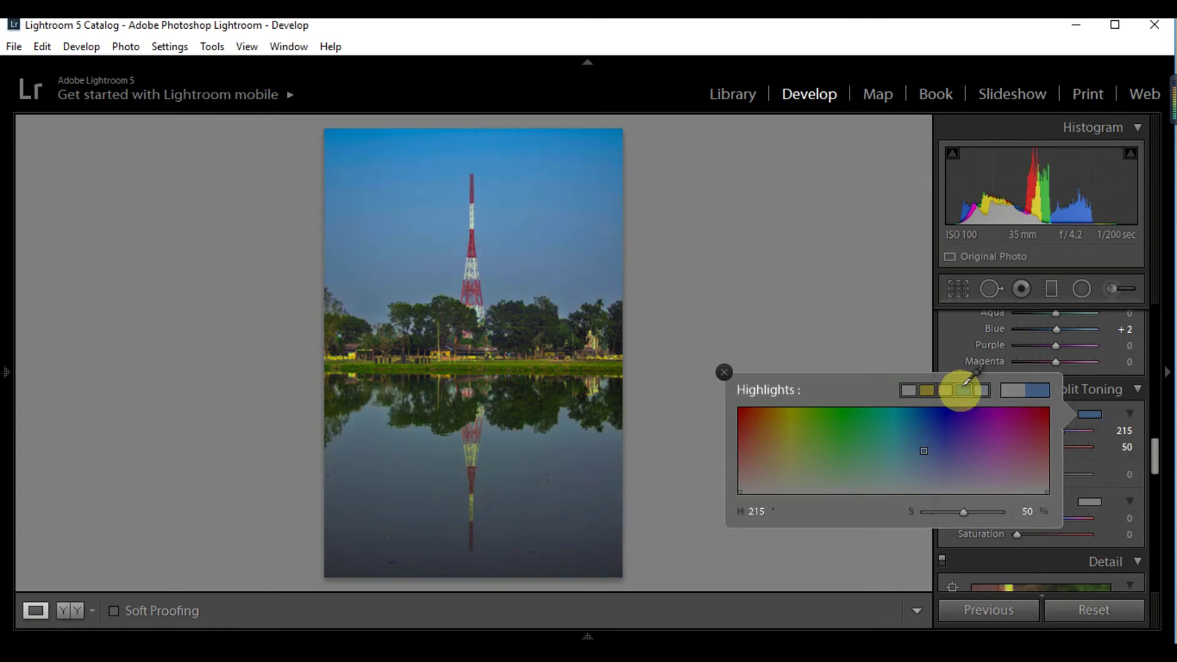
pyautogui.click(947, 391)
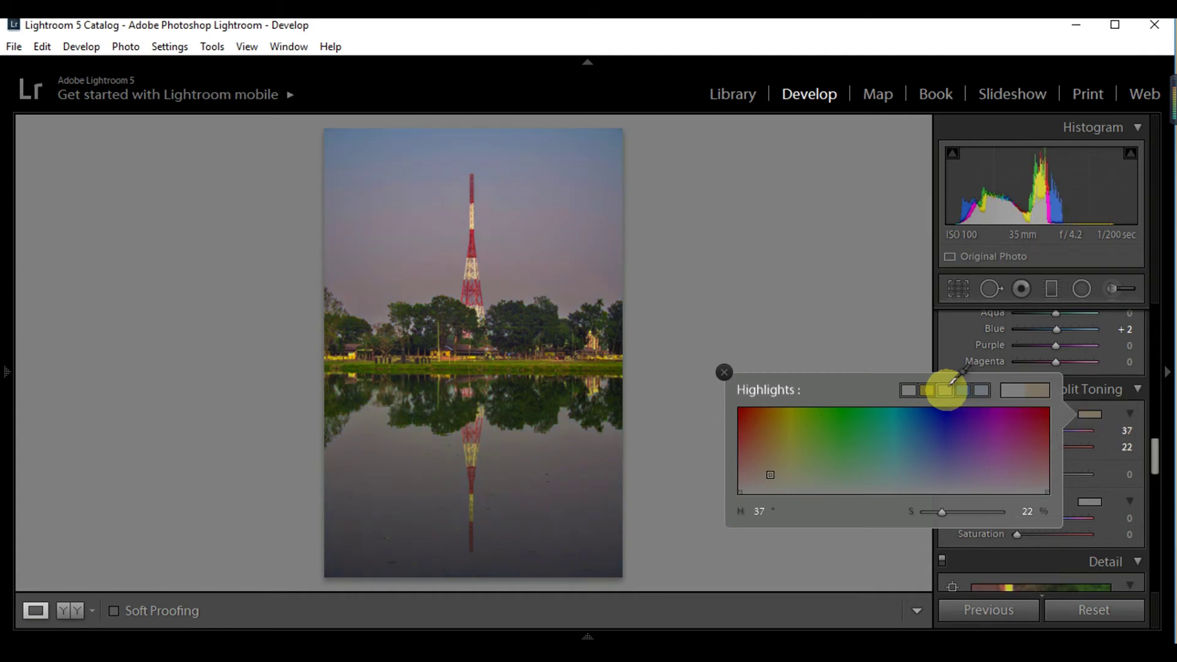
pyautogui.click(931, 389)
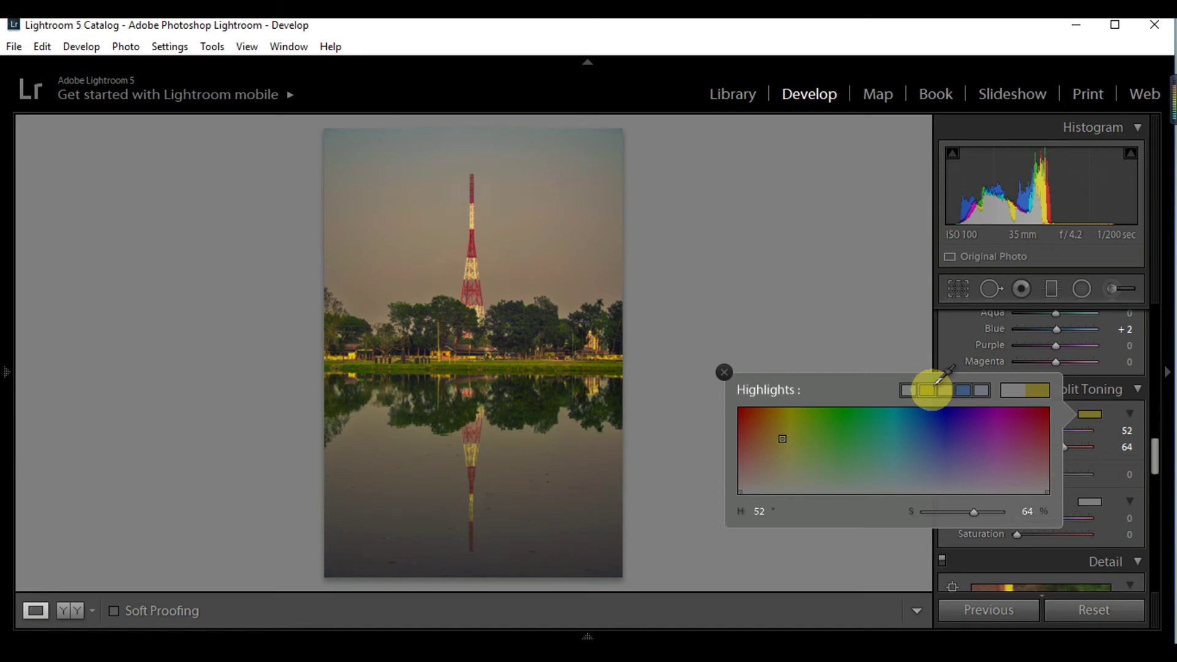
pyautogui.click(910, 390)
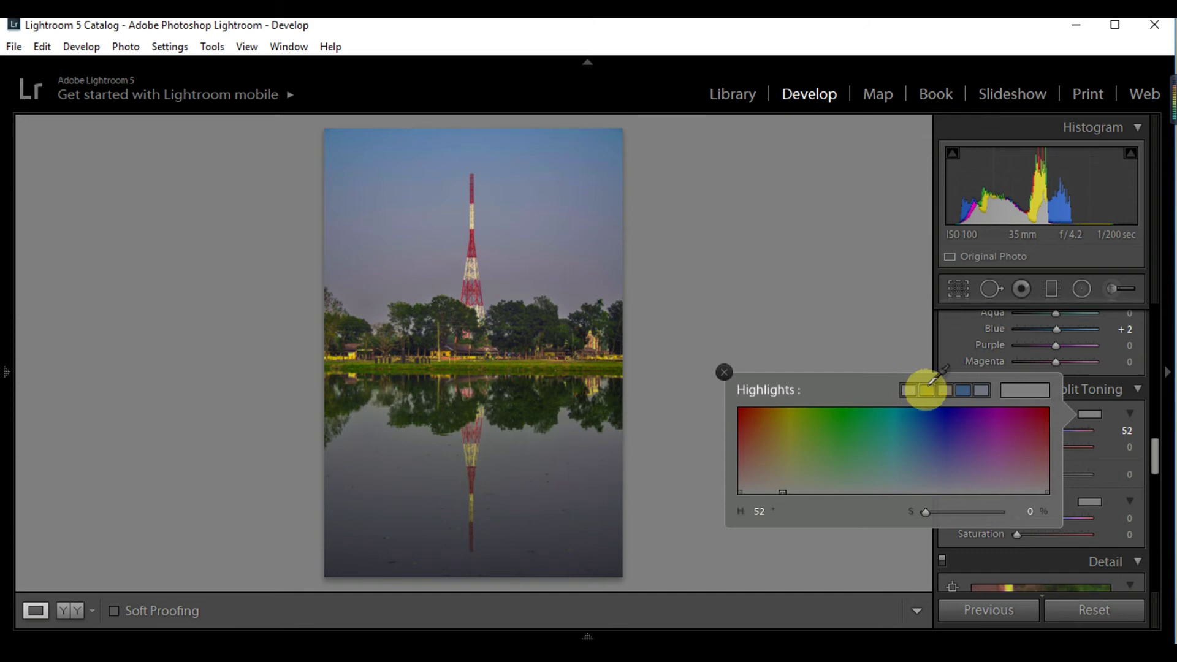
pyautogui.click(963, 389)
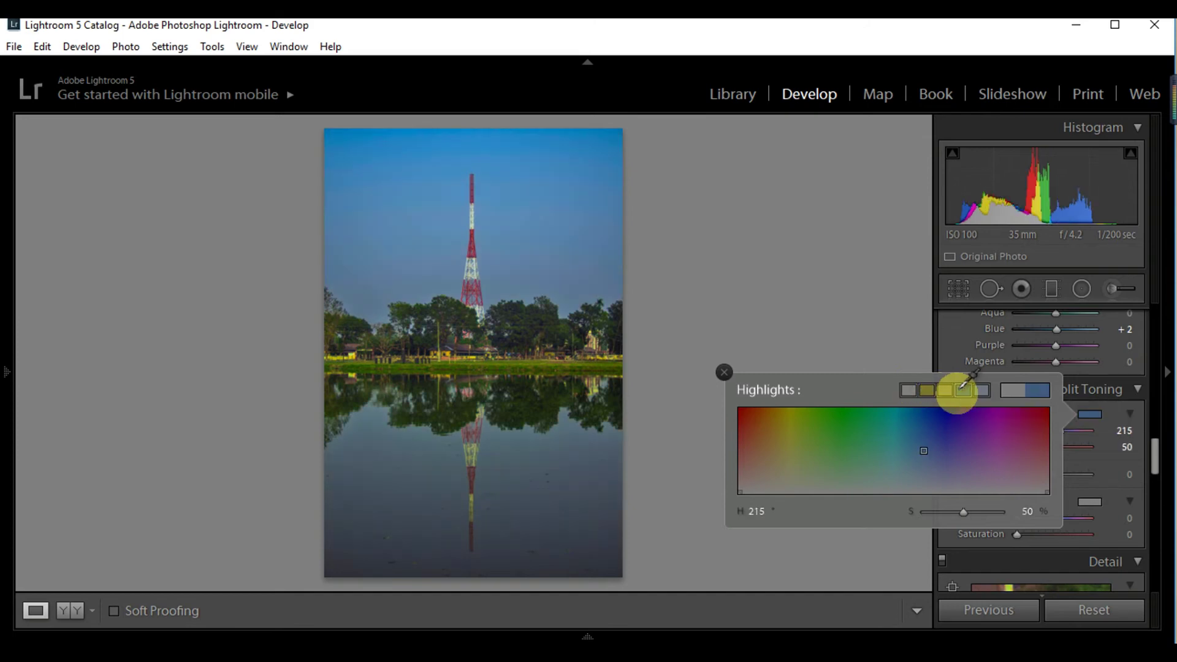
pyautogui.click(907, 390)
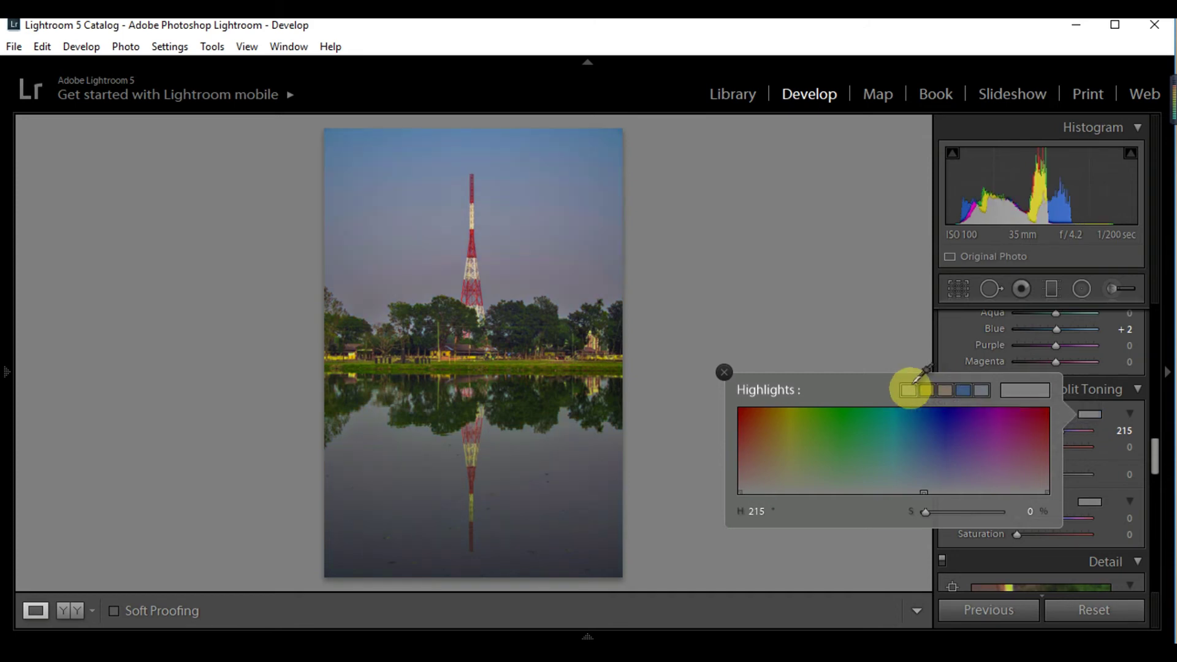
pyautogui.click(961, 390)
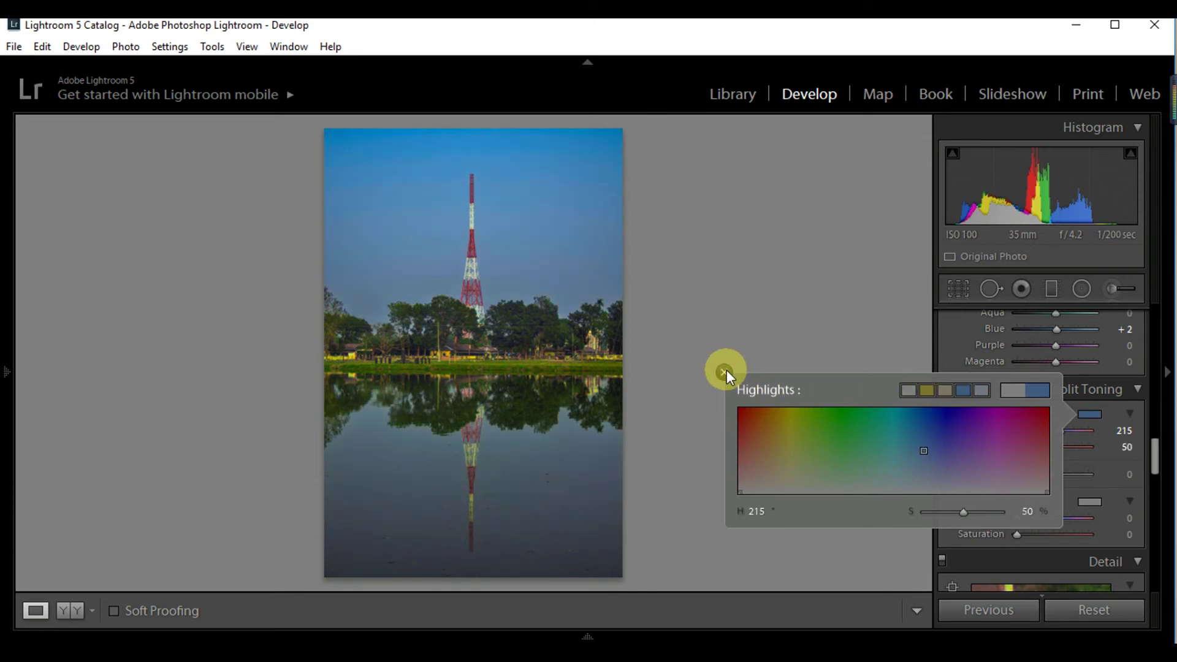
pyautogui.click(723, 367)
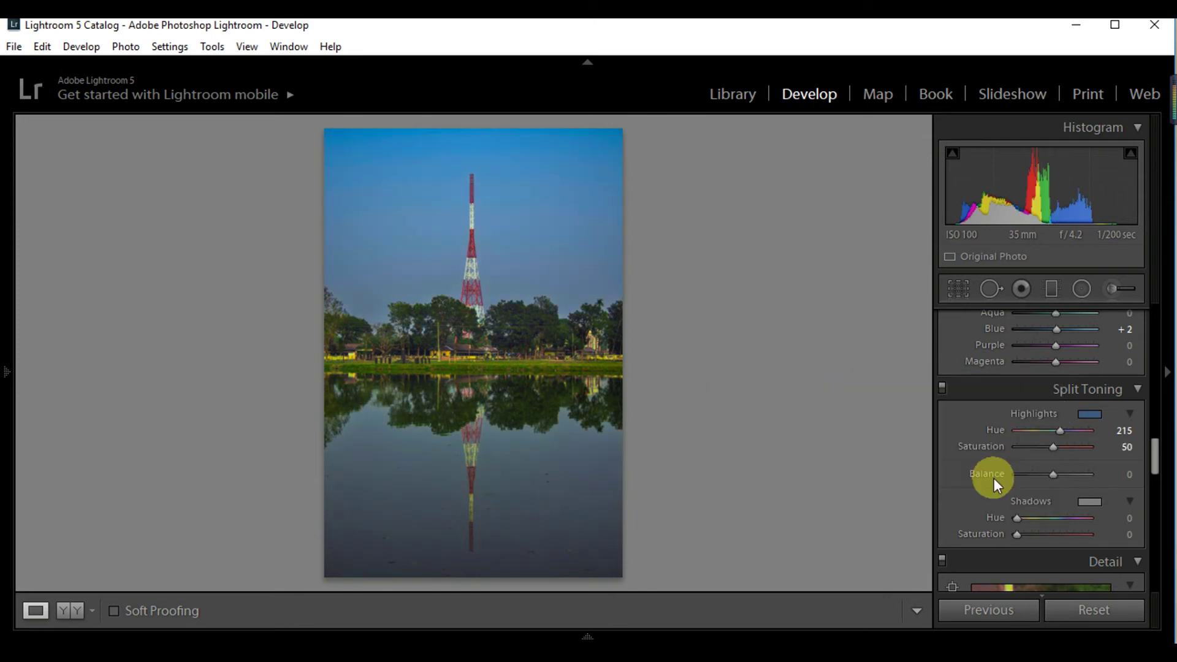
# Try blue and warm shadow tints, then leave the shadows untinted
pyautogui.click(1087, 502)
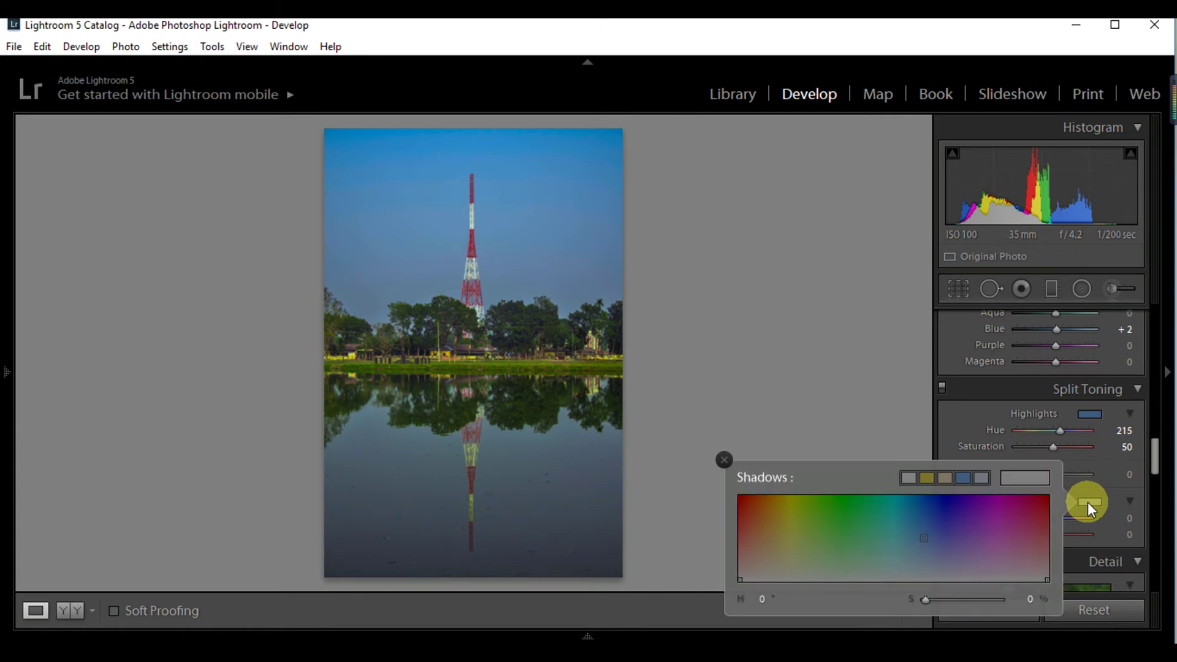
pyautogui.click(981, 477)
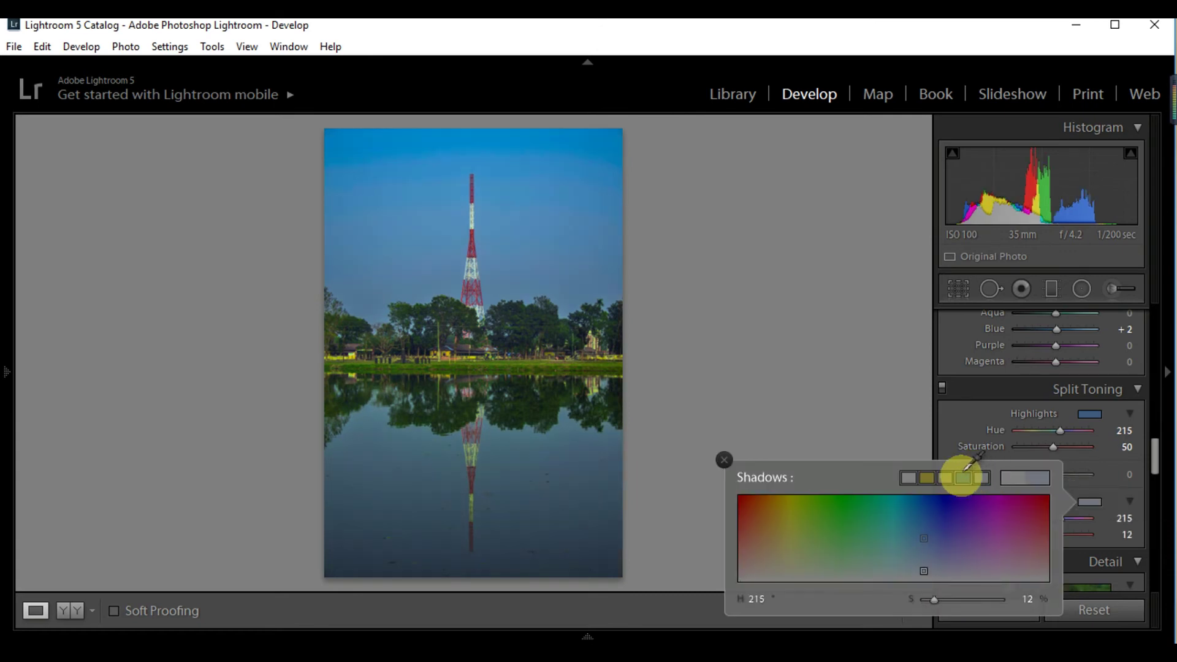
pyautogui.click(963, 477)
pyautogui.click(944, 475)
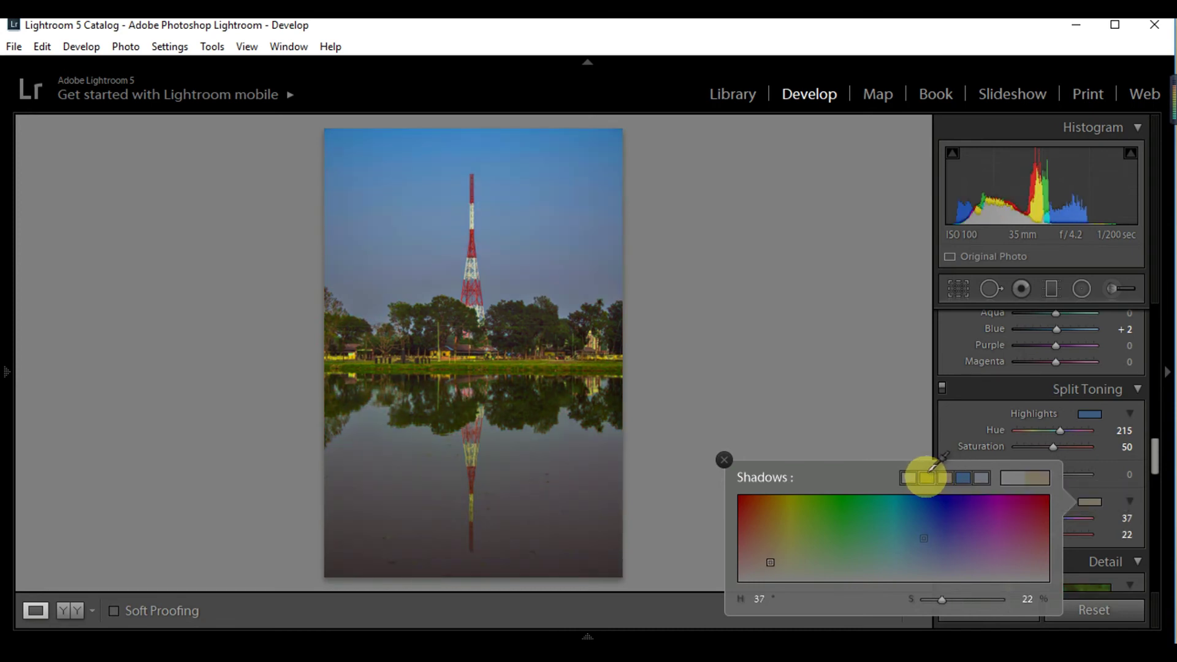
pyautogui.click(927, 477)
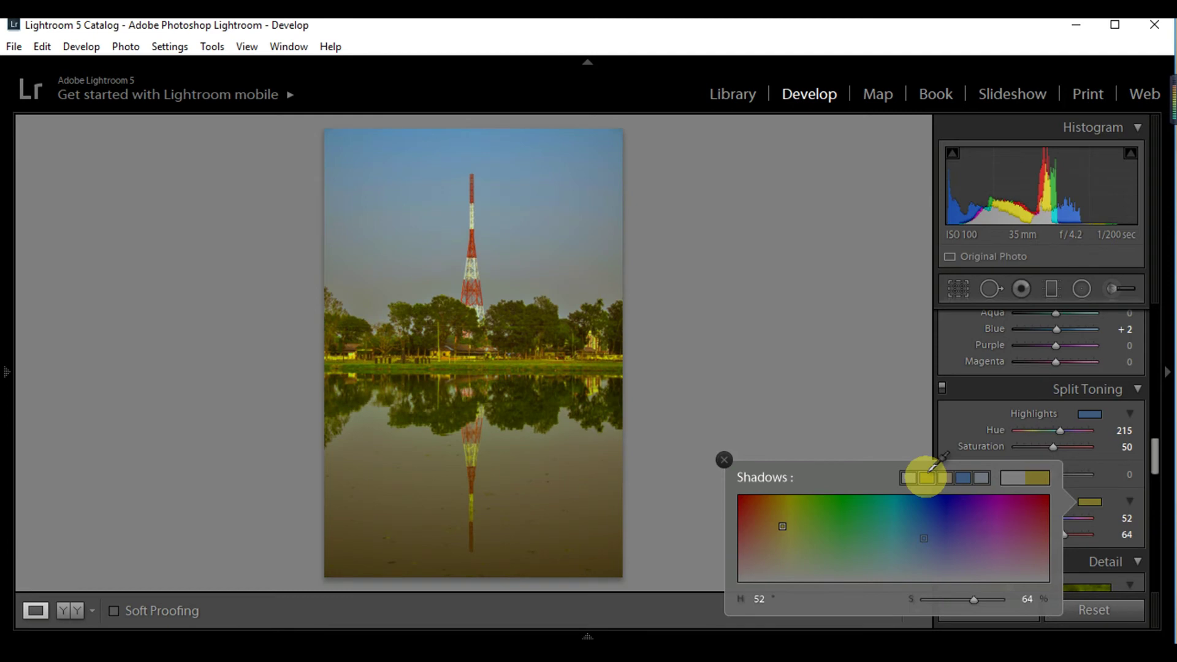
pyautogui.click(908, 477)
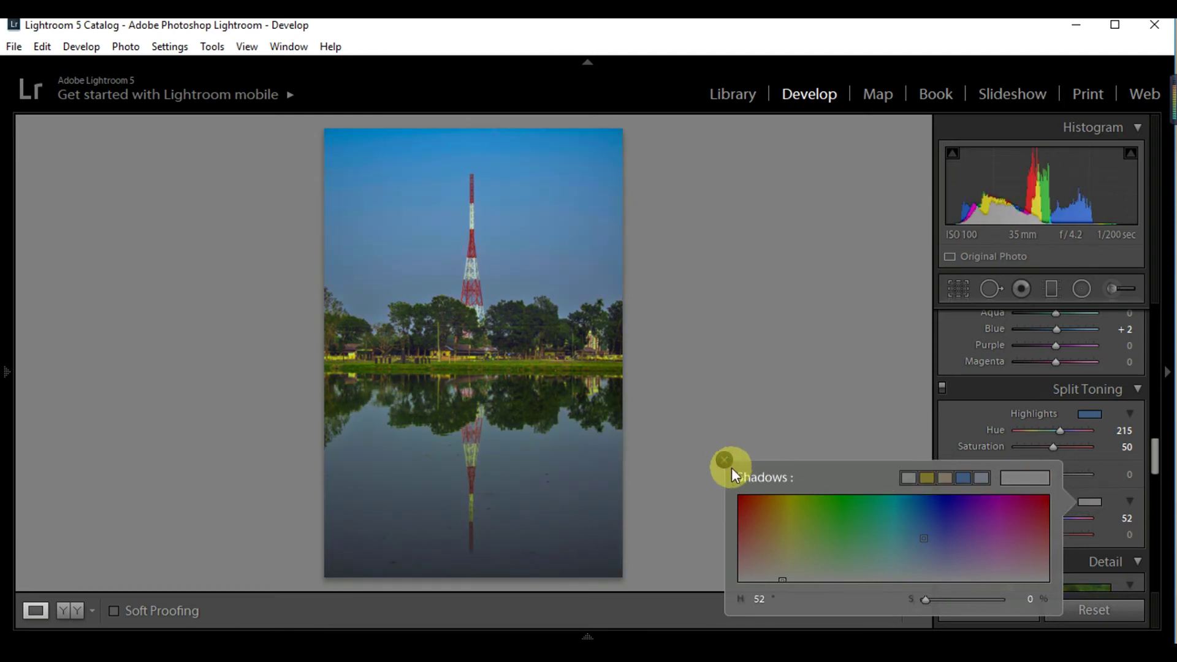
pyautogui.click(725, 460)
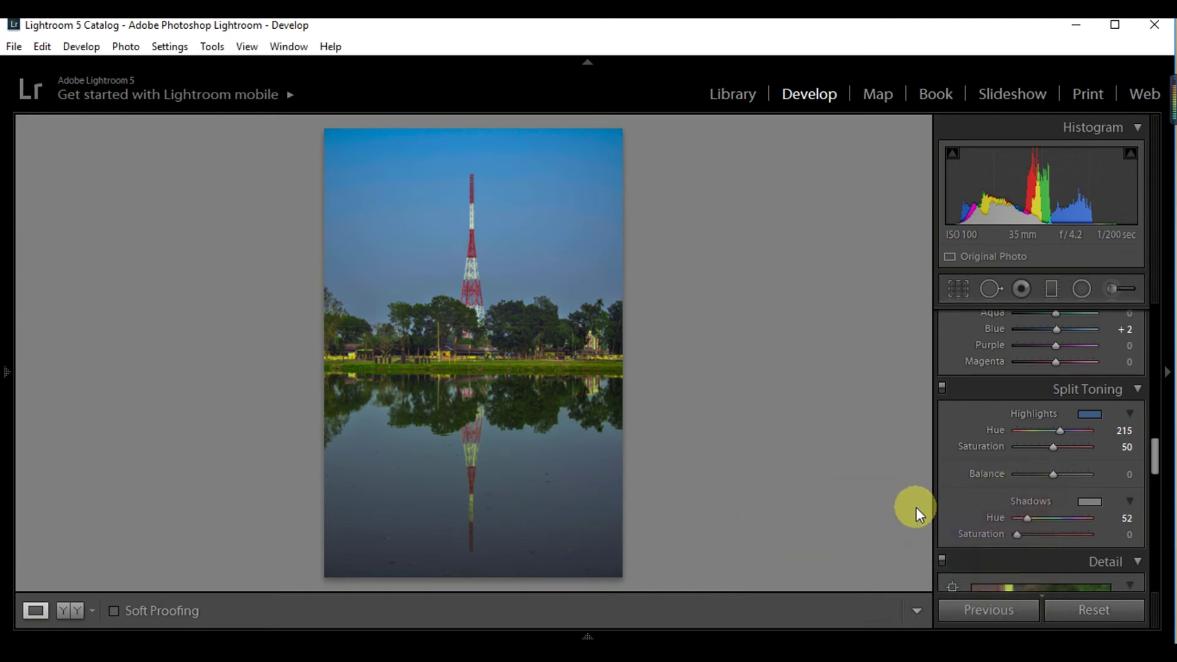
# Swing the split-tone Balance to +100 and -100, then return it to about 0
pyautogui.moveTo(1052, 476); pyautogui.dragTo(1094, 479)
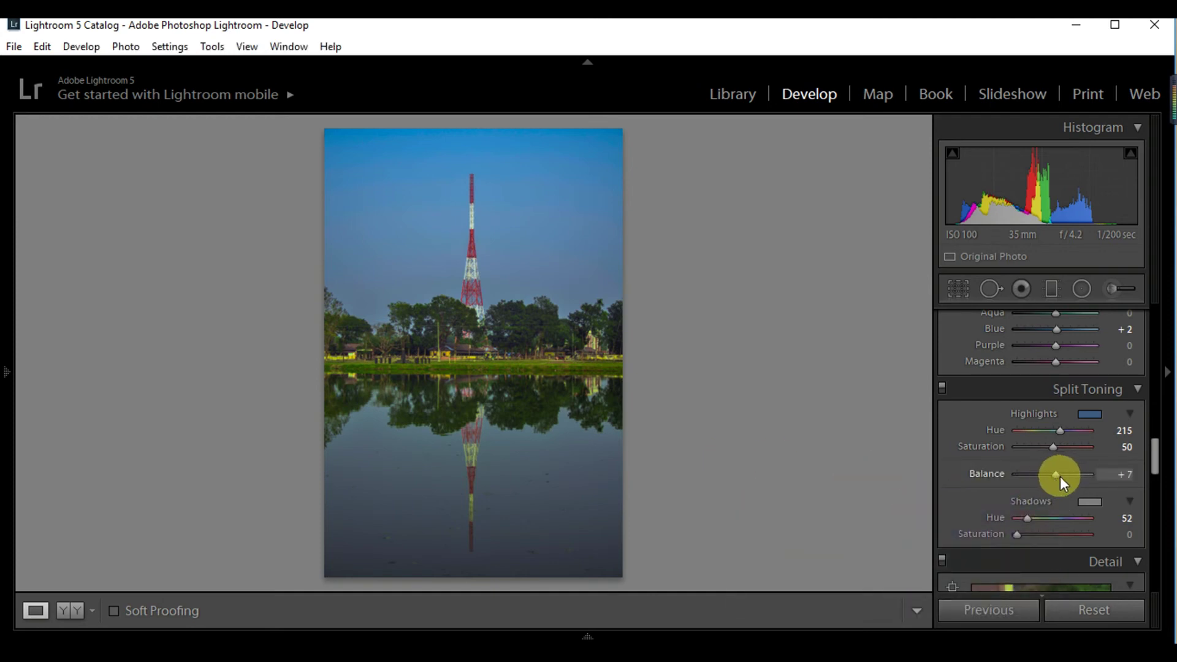
pyautogui.moveTo(1094, 479)
pyautogui.mouseDown()
pyautogui.moveTo(1002, 485)
pyautogui.moveTo(1049, 483)
pyautogui.mouseUp()
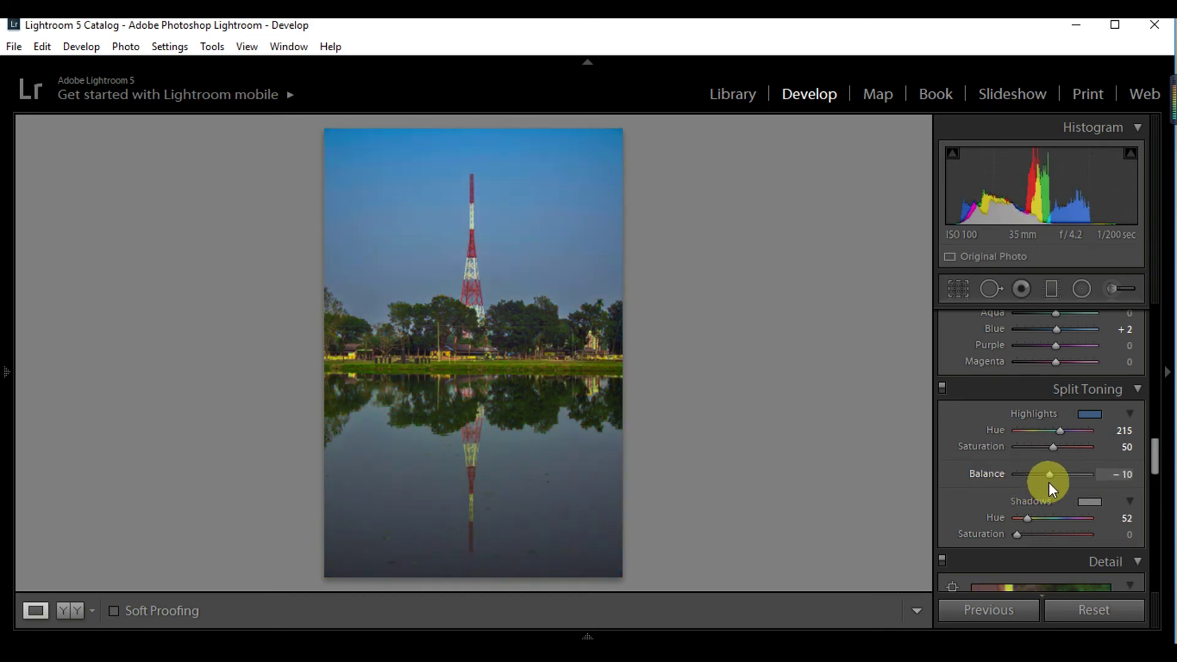
pyautogui.moveTo(1049, 483); pyautogui.dragTo(1052, 482)
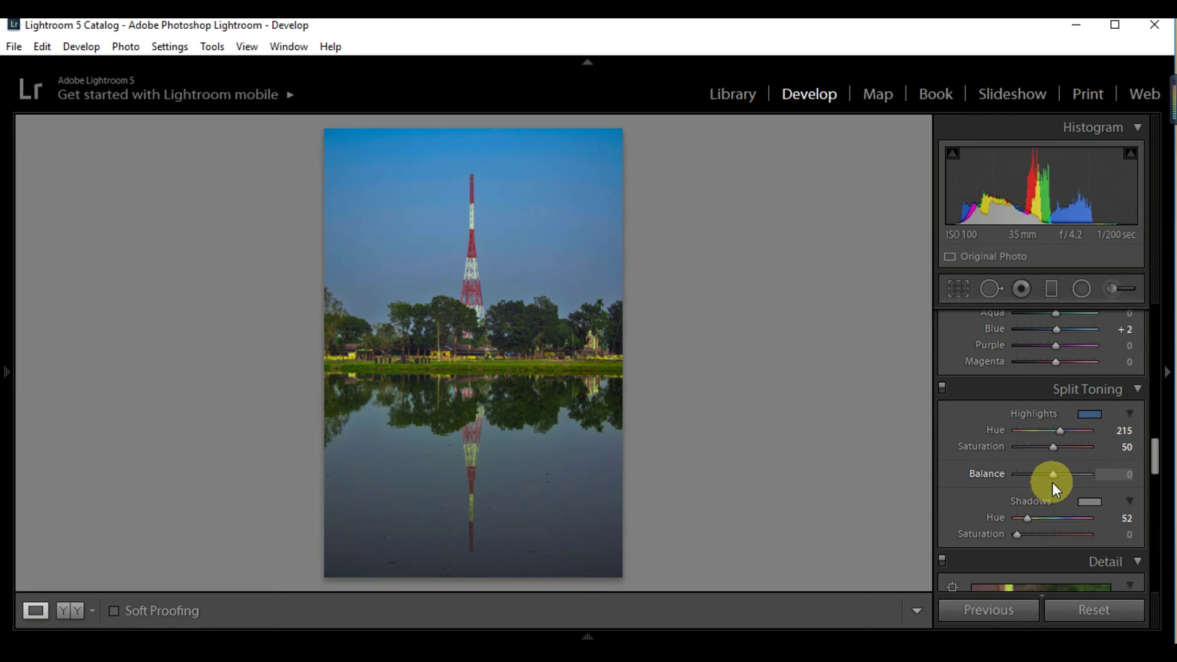
pyautogui.moveTo(1153, 453); pyautogui.dragTo(1156, 488)
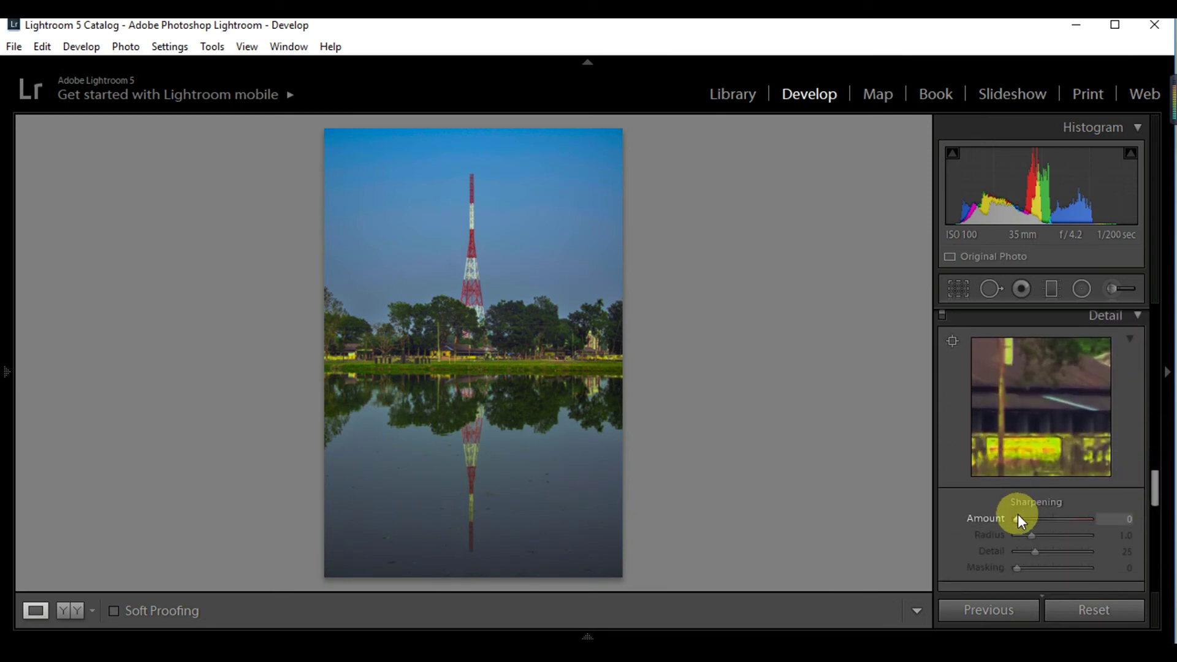
# Set Sharpening Amount to 50 and Masking to 30
pyautogui.click(1017, 518)
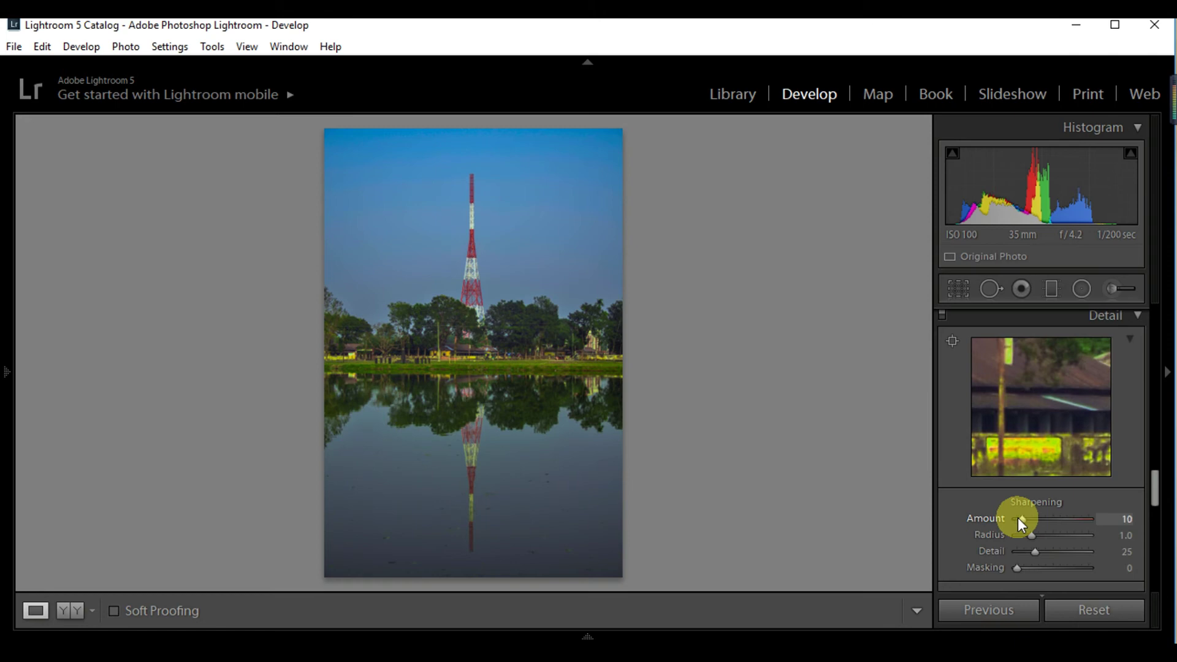
pyautogui.hotkey('shift', 'Up')
pyautogui.hotkey('shift', 'Up')
pyautogui.hotkey('shift', 'Up')
pyautogui.press('Down')
pyautogui.press('Down')
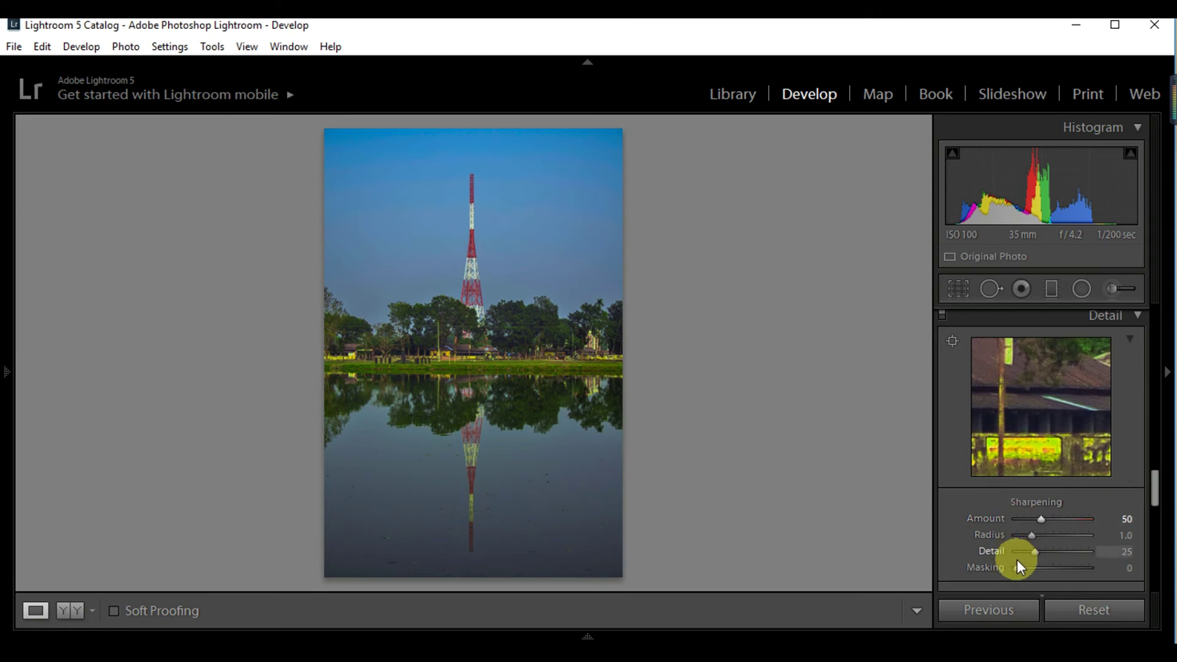
pyautogui.press('Up')
pyautogui.press('Up')
pyautogui.press('Up')
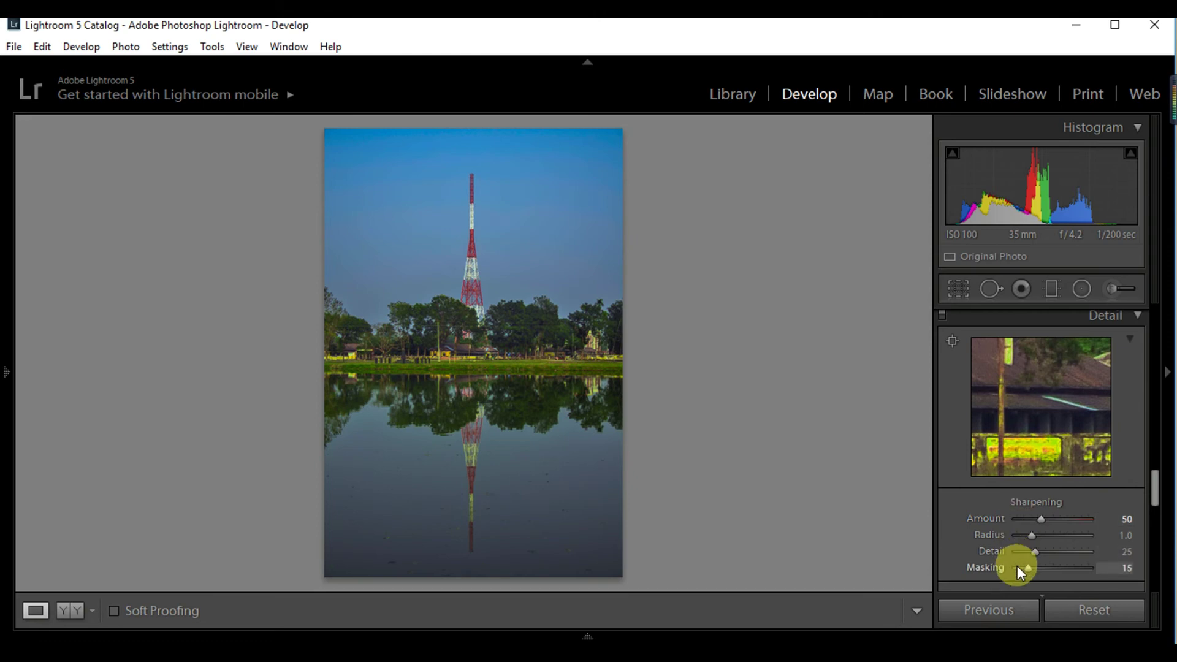
pyautogui.press('Up')
pyautogui.press('Down')
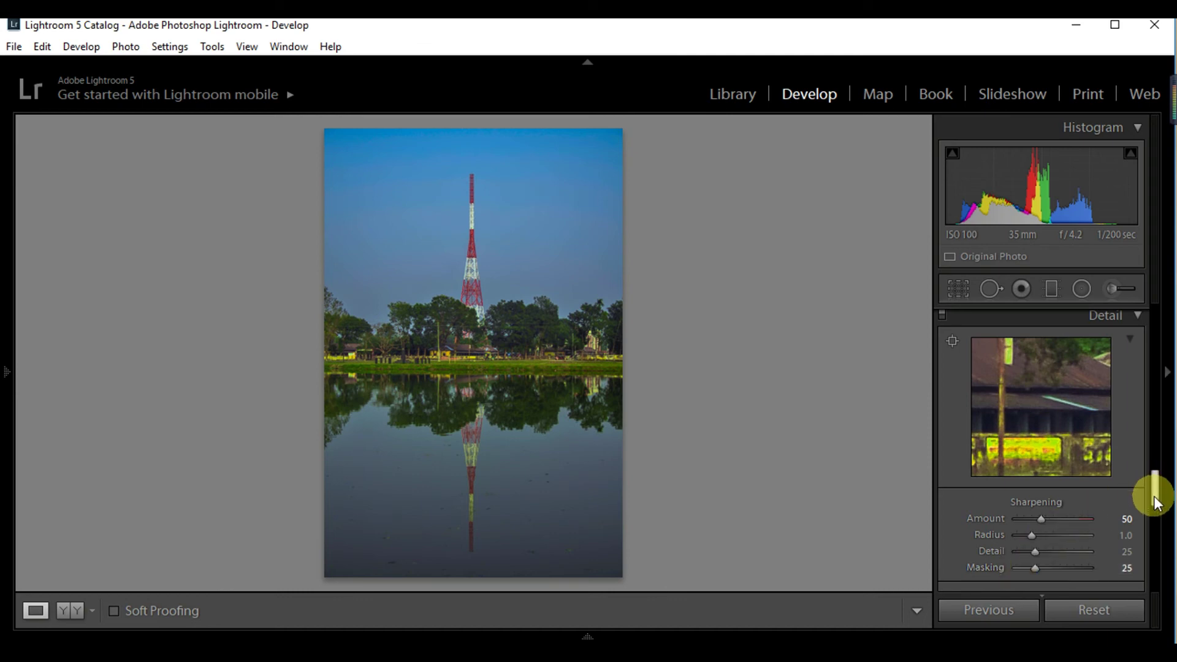
# Add Luminance noise reduction of 10
pyautogui.moveTo(1154, 502); pyautogui.dragTo(1153, 518)
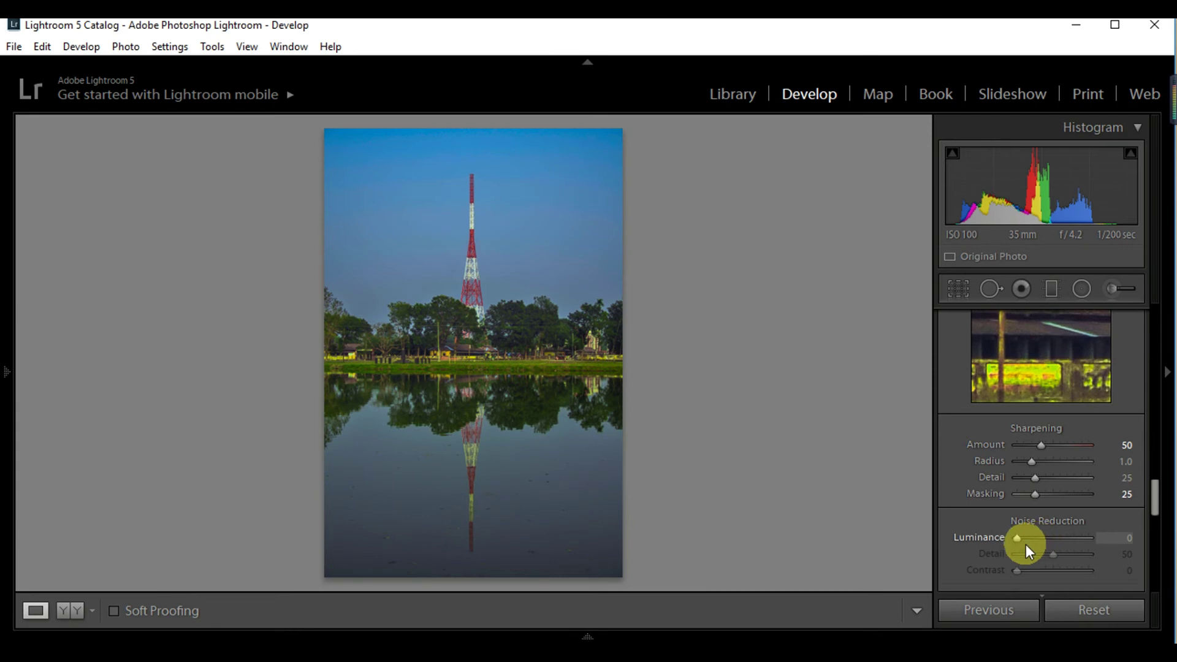
pyautogui.press('Up')
pyautogui.press('Up')
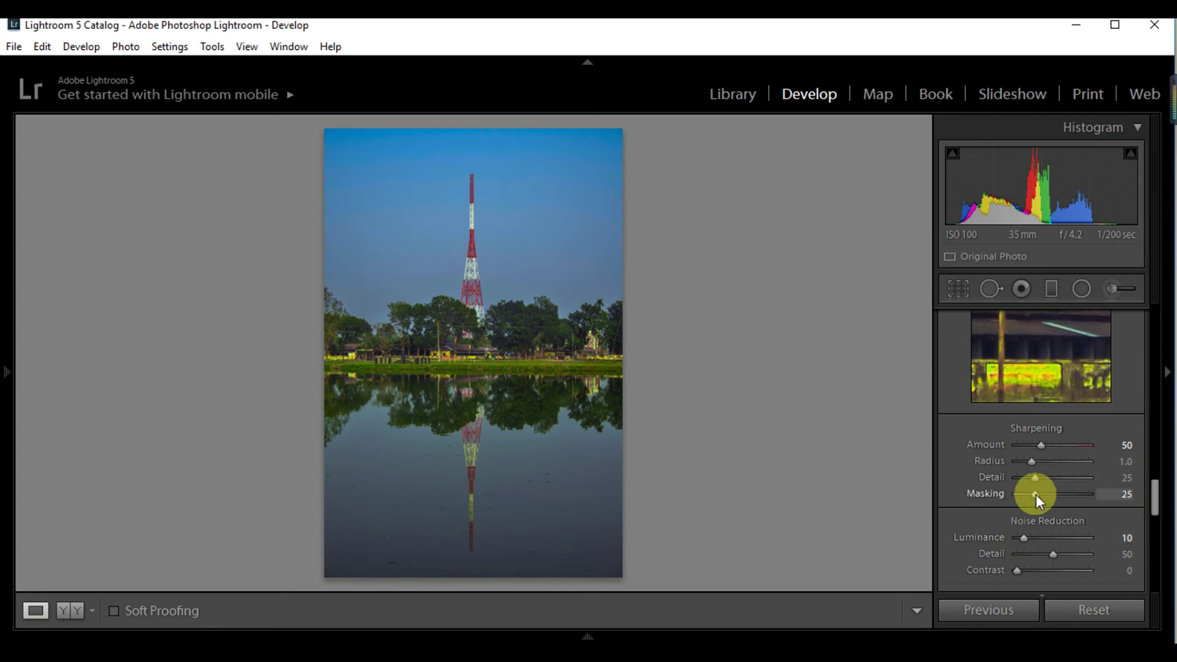
pyautogui.moveTo(1036, 494); pyautogui.dragTo(1038, 494)
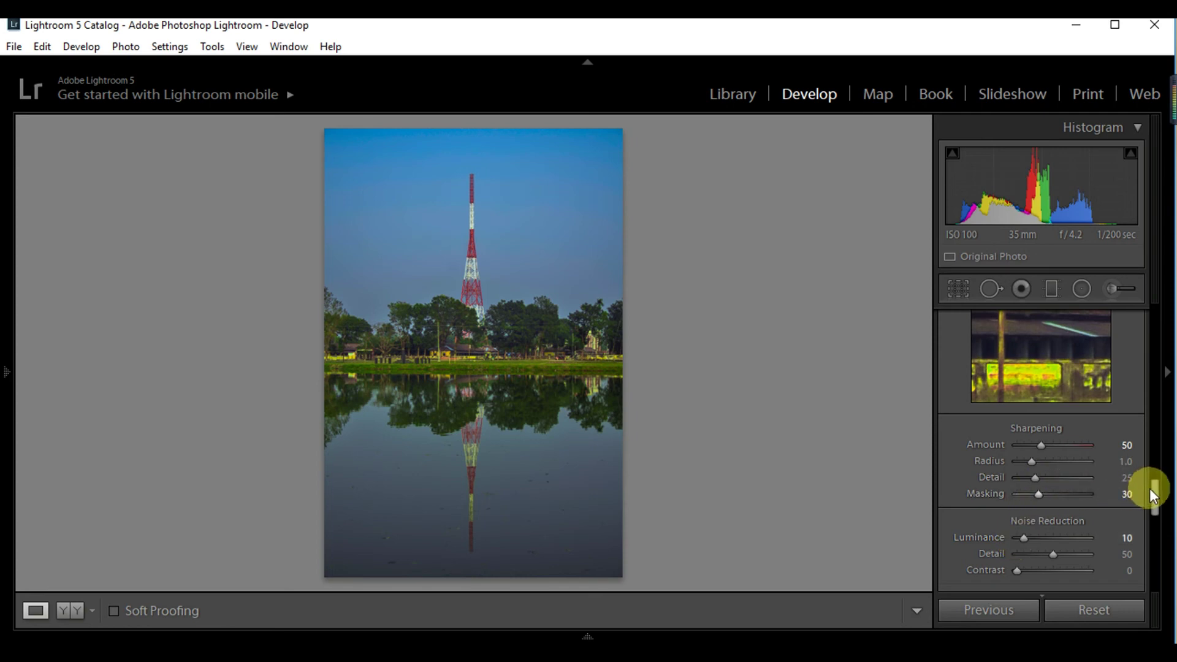
pyautogui.moveTo(1154, 493); pyautogui.dragTo(1156, 530)
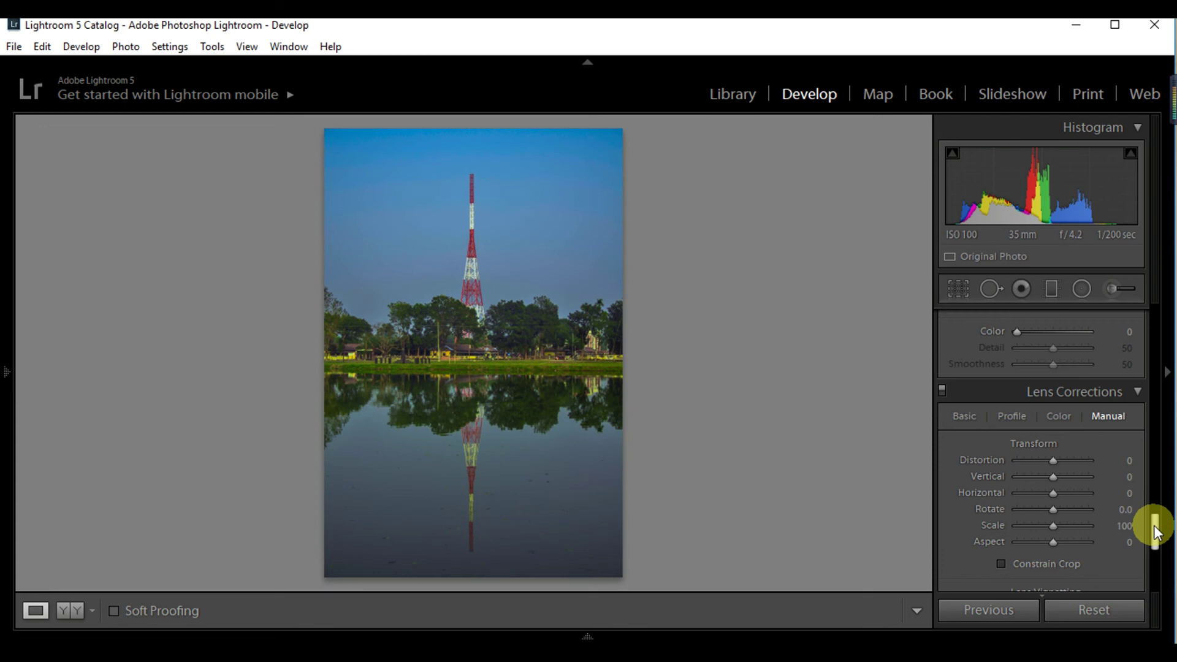
# Check the Manual transform vertical and horizontal sliders against the grid, leaving defaults
pyautogui.moveTo(1156, 532); pyautogui.dragTo(1156, 533)
pyautogui.moveTo(1050, 477); pyautogui.dragTo(1050, 472)
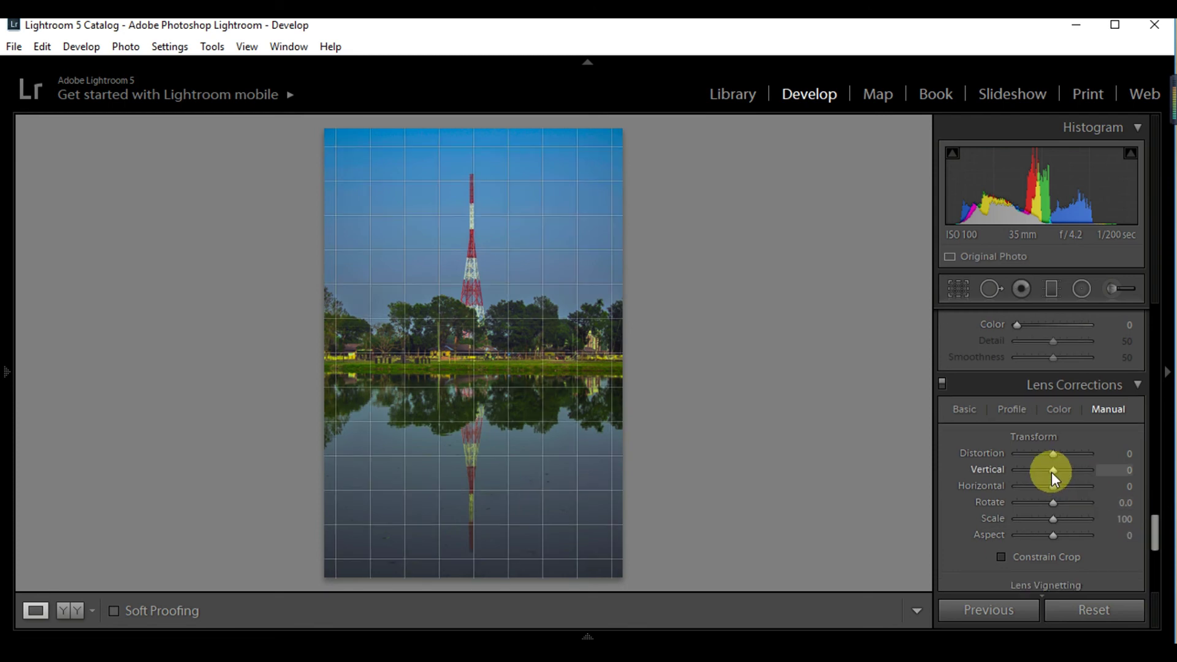
pyautogui.moveTo(1052, 486); pyautogui.dragTo(1053, 485)
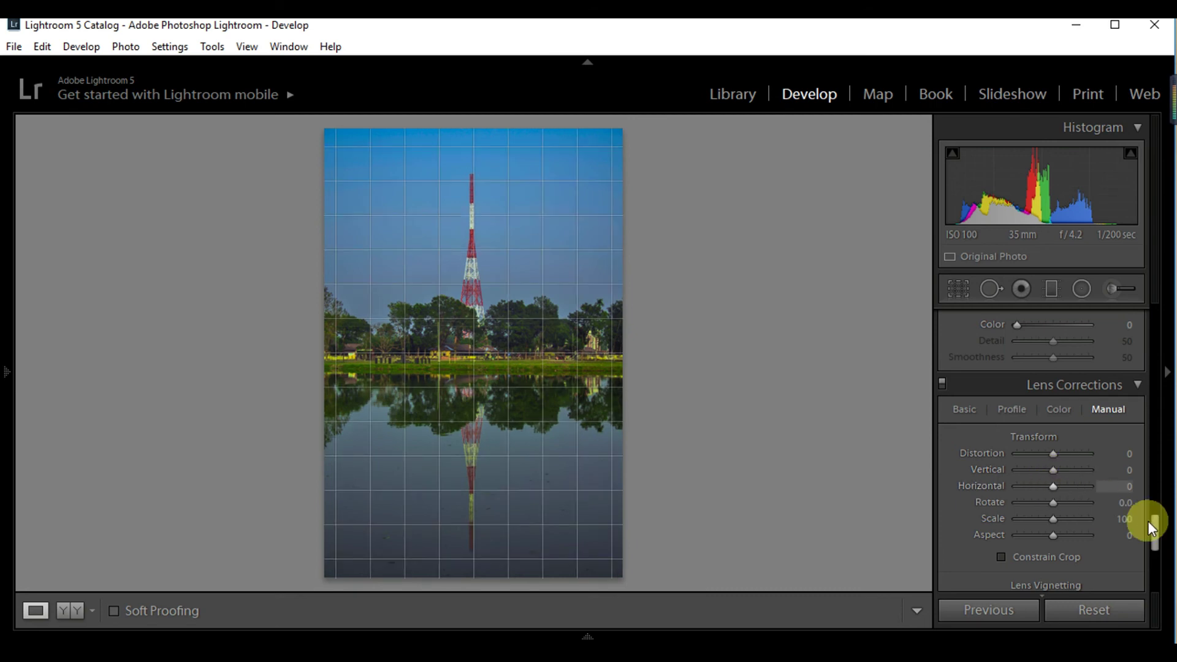
pyautogui.moveTo(1154, 527); pyautogui.dragTo(1149, 559)
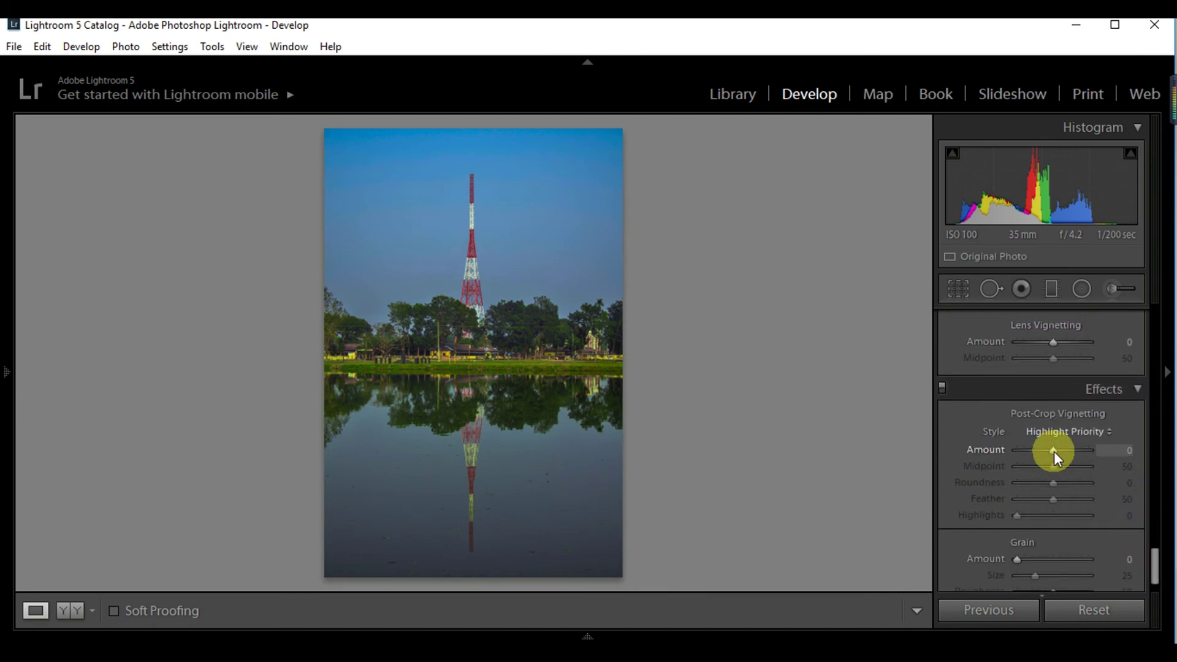
# Set the Post-Crop Vignetting amount to a slight -2
pyautogui.click(1054, 451)
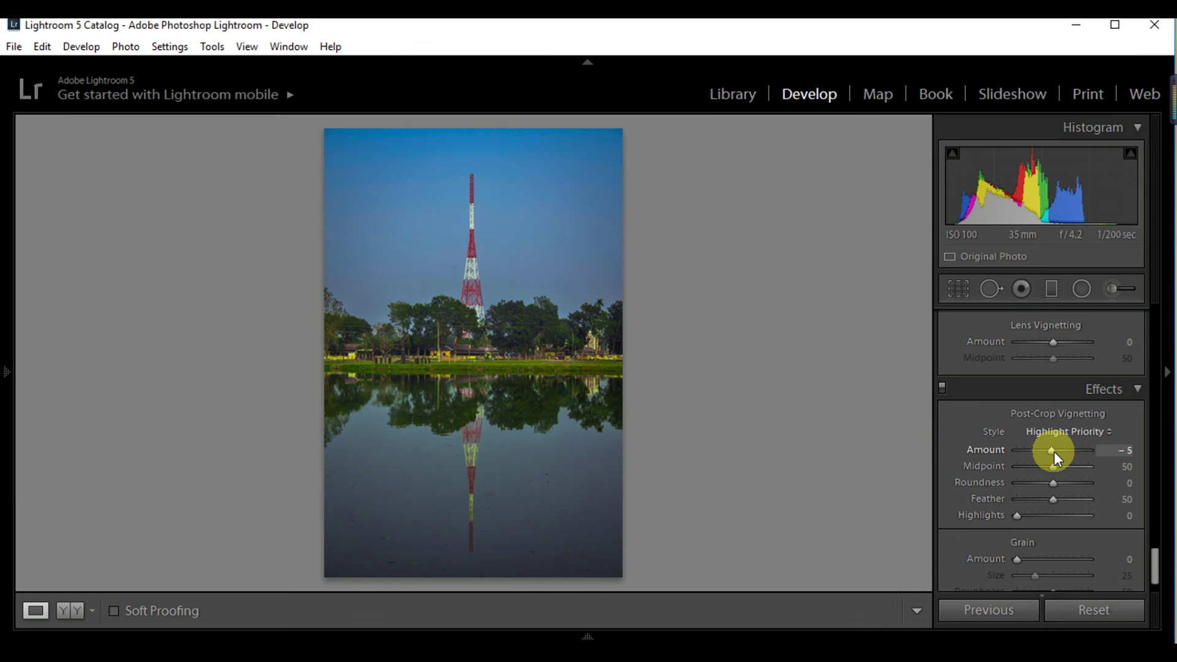
pyautogui.press('Down')
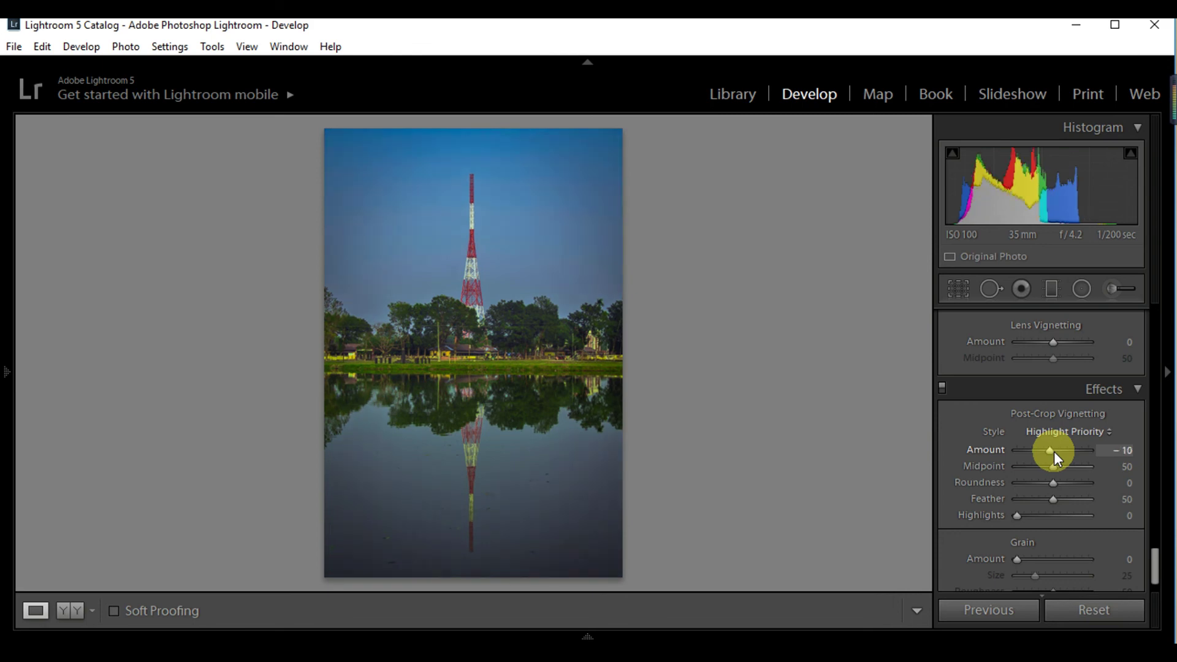
pyautogui.moveTo(1050, 449); pyautogui.dragTo(1053, 448)
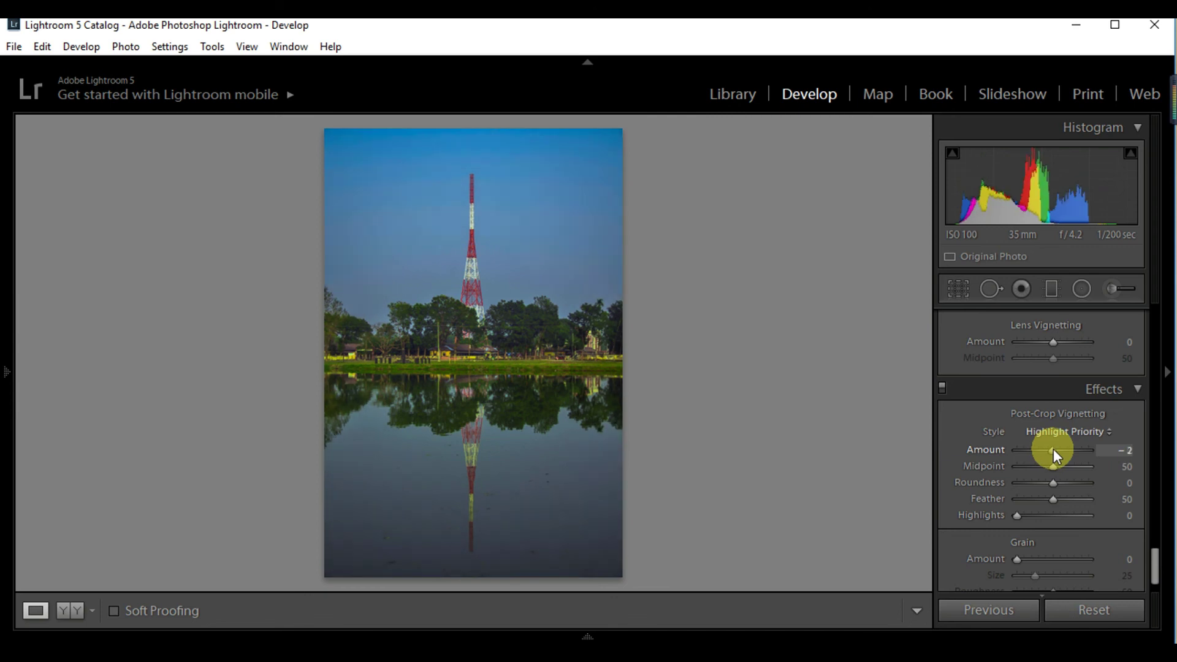
pyautogui.moveTo(1053, 448); pyautogui.dragTo(1053, 448)
pyautogui.moveTo(1154, 562); pyautogui.dragTo(1148, 543)
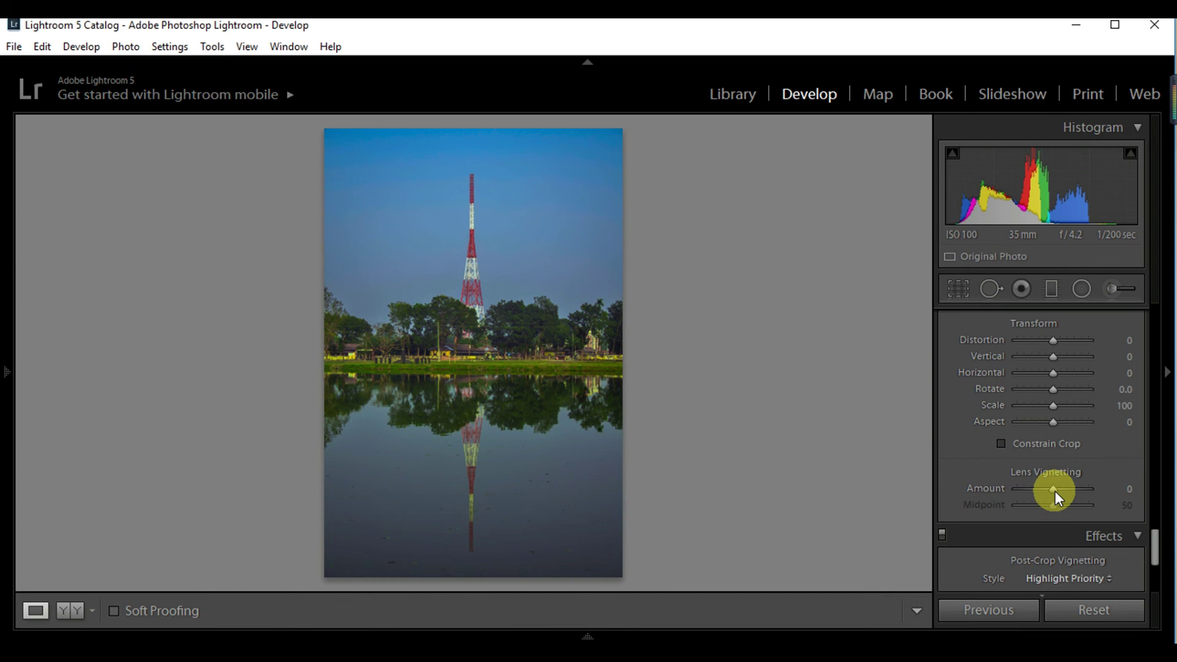
# Set the Lens Corrections manual Lens Vignetting Amount to -5 to darken the corners slightly
pyautogui.press('Down')
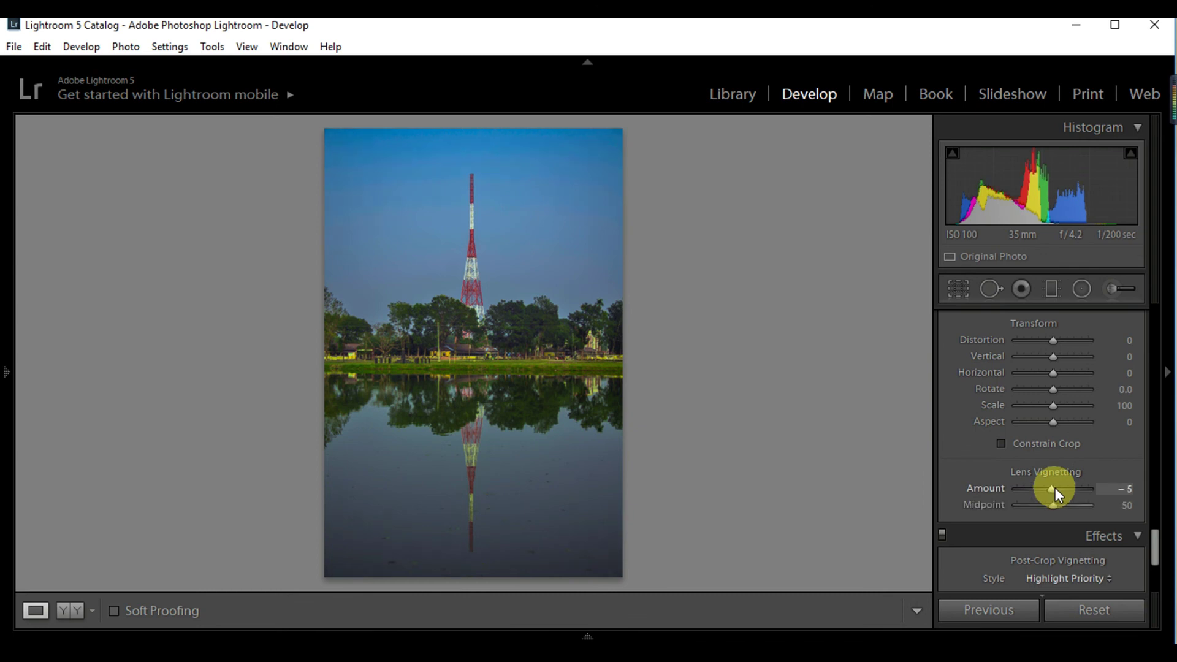
pyautogui.scroll(-13, 1054, 487)
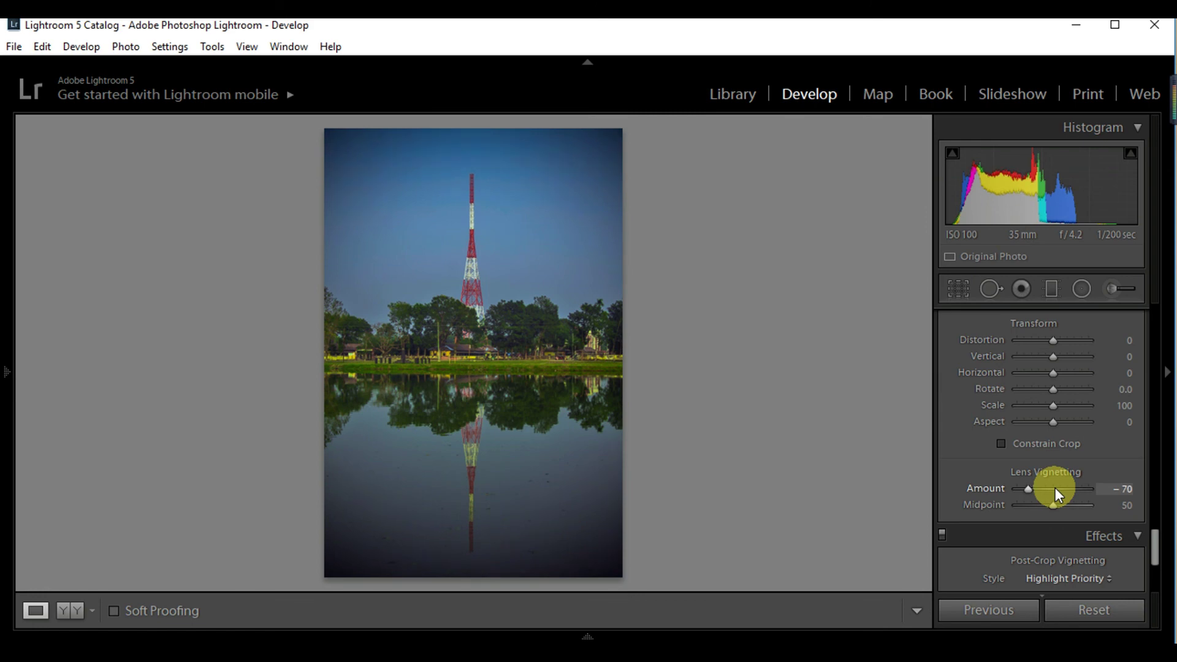
pyautogui.scroll(10, 1054, 487)
pyautogui.scroll(8, 1054, 487)
pyautogui.scroll(15, 1054, 488)
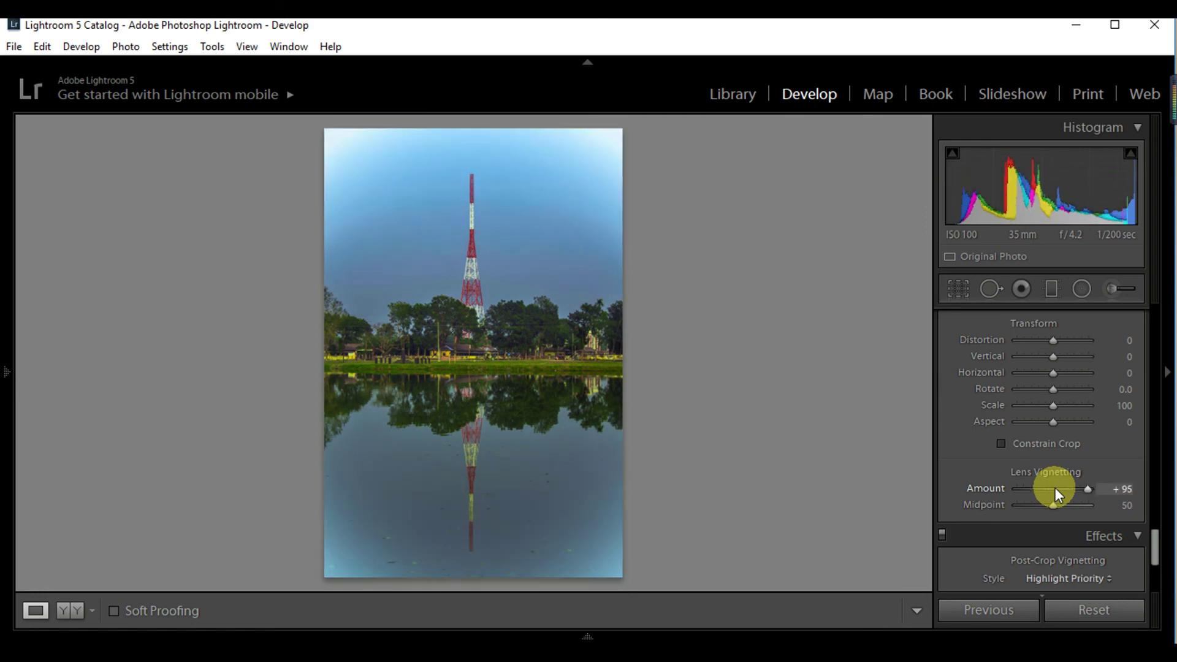
pyautogui.scroll(-15, 1054, 487)
pyautogui.scroll(-2, 1054, 488)
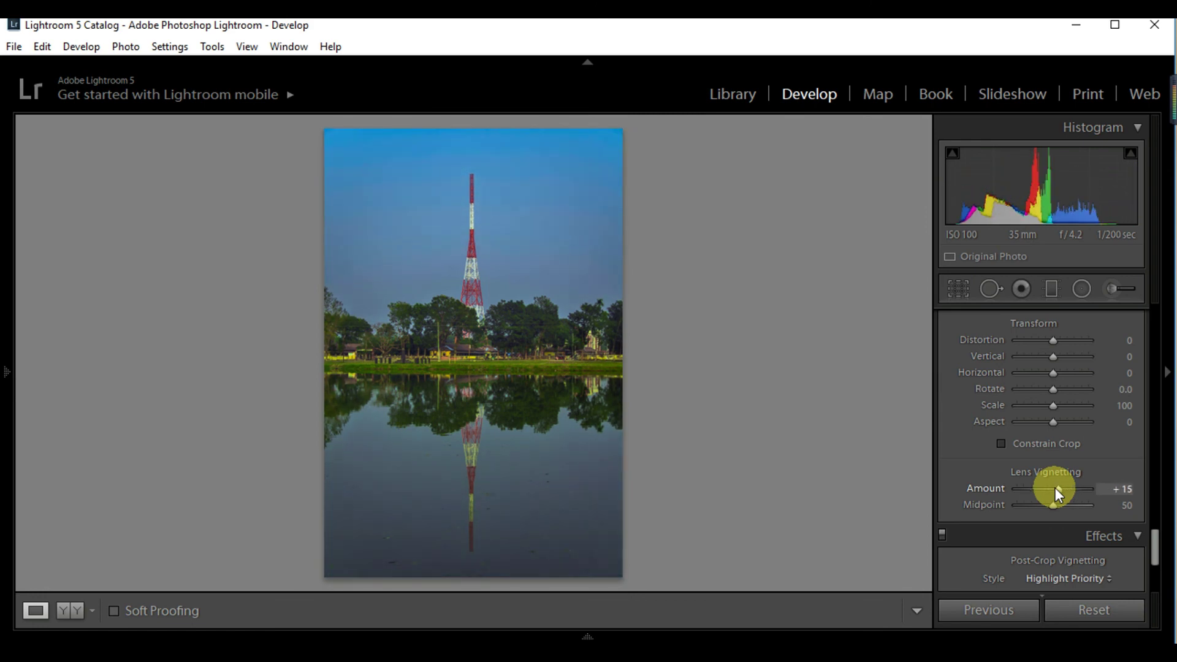
pyautogui.scroll(-3, 1054, 487)
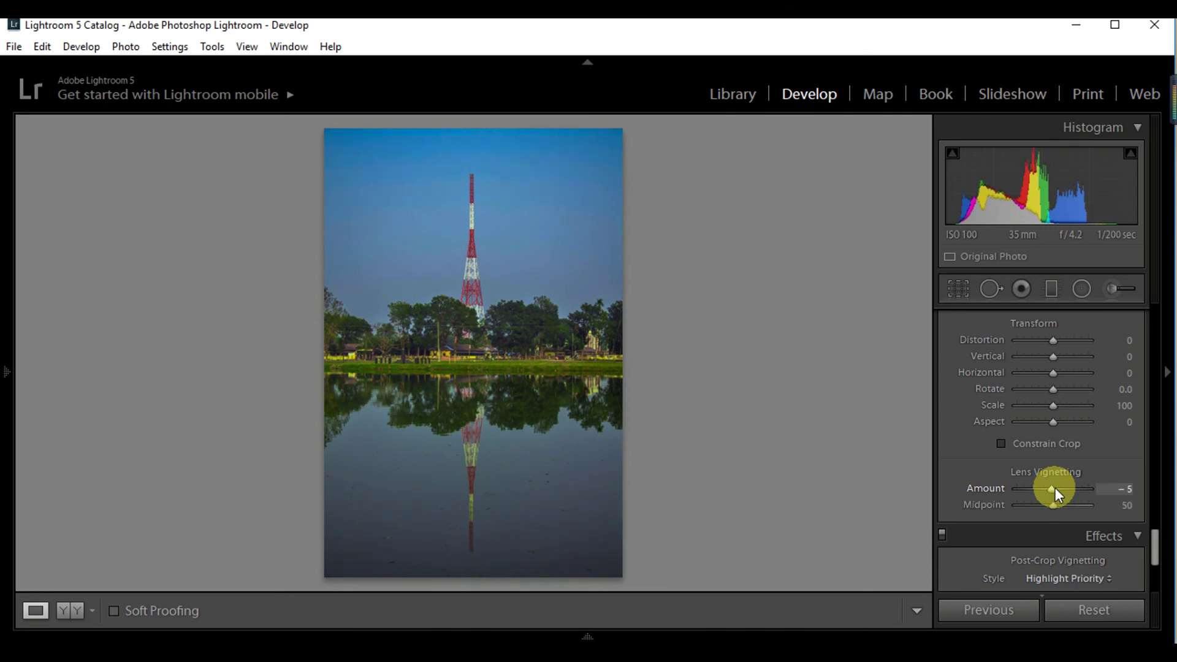
pyautogui.scroll(-2, 1055, 487)
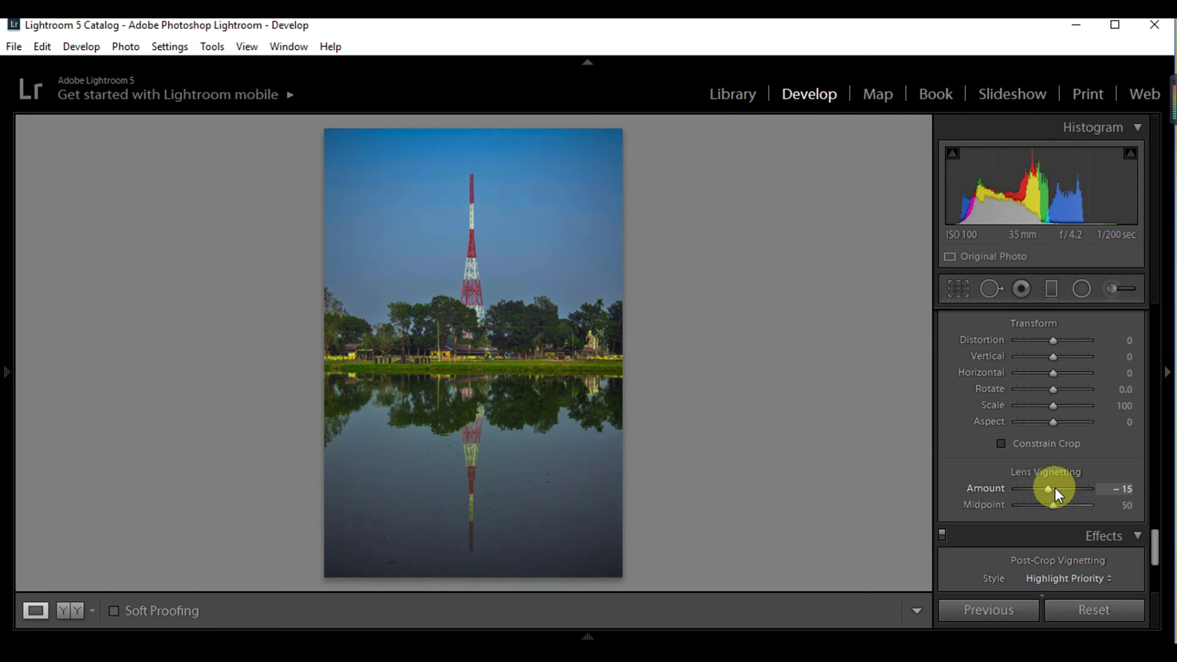
pyautogui.scroll(1, 1054, 487)
pyautogui.scroll(1, 1055, 487)
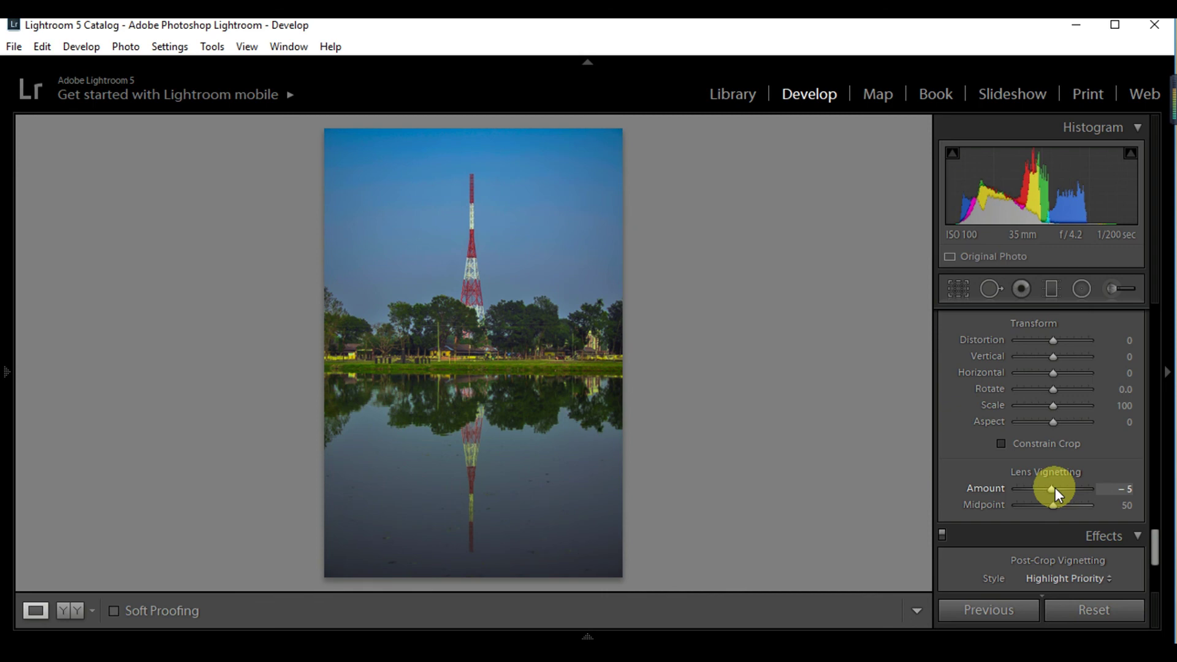
pyautogui.moveTo(1152, 540); pyautogui.dragTo(1154, 576)
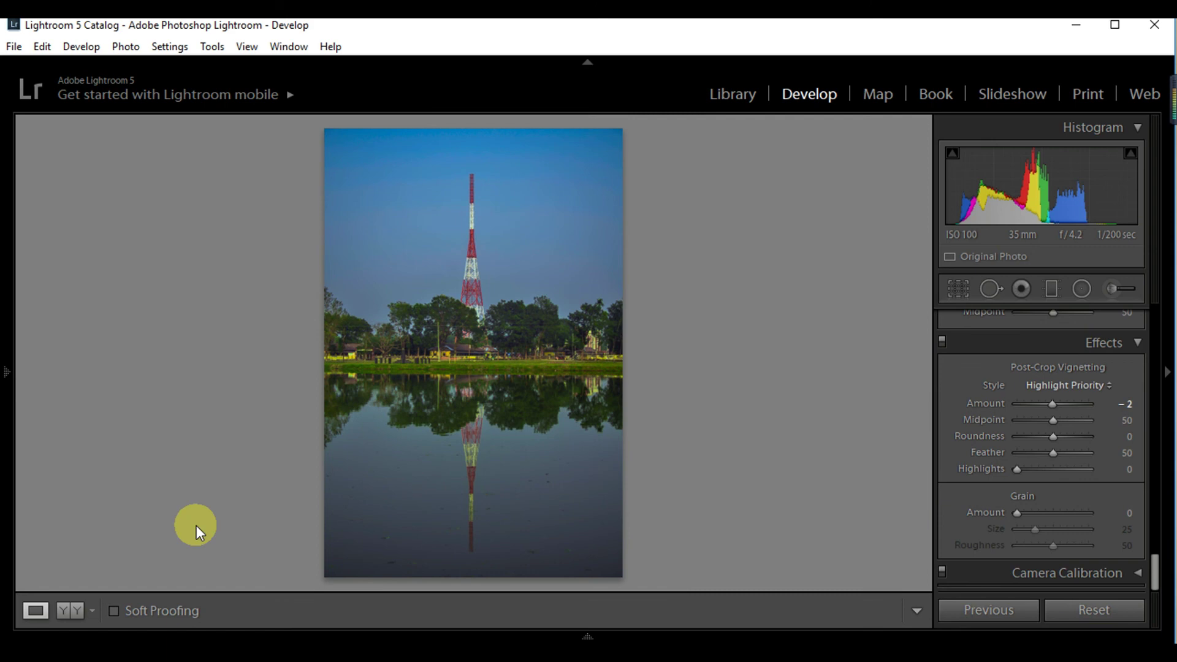
# Switch to the Before/After view to compare the edited photo with the original
pyautogui.click(70, 609)
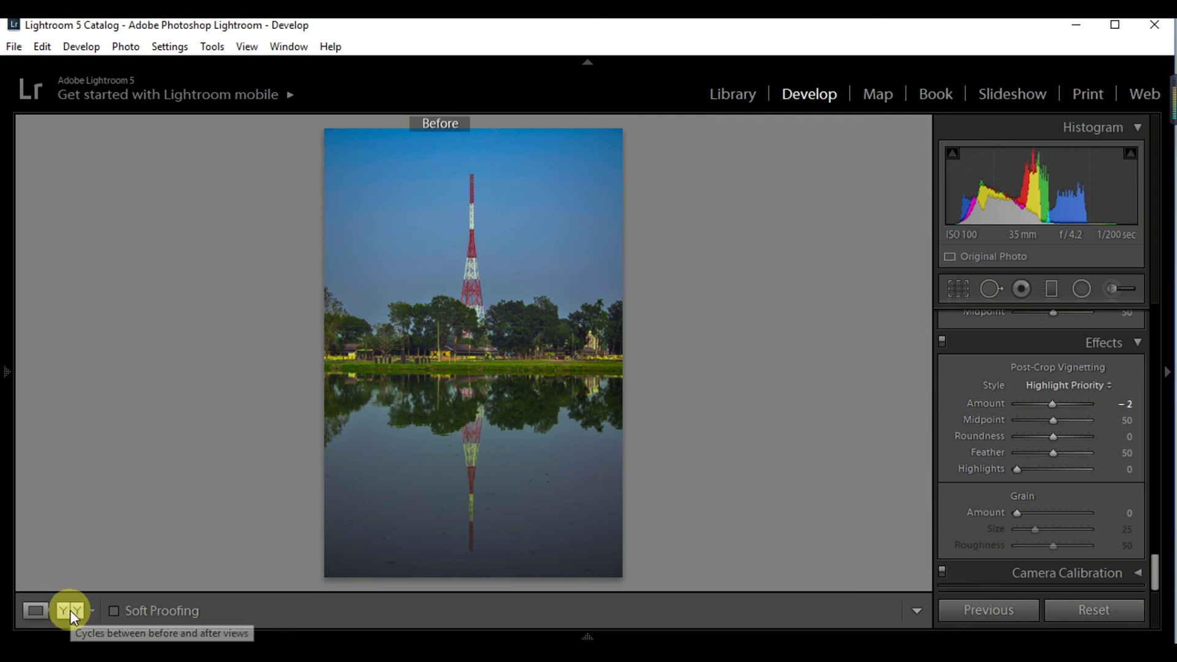